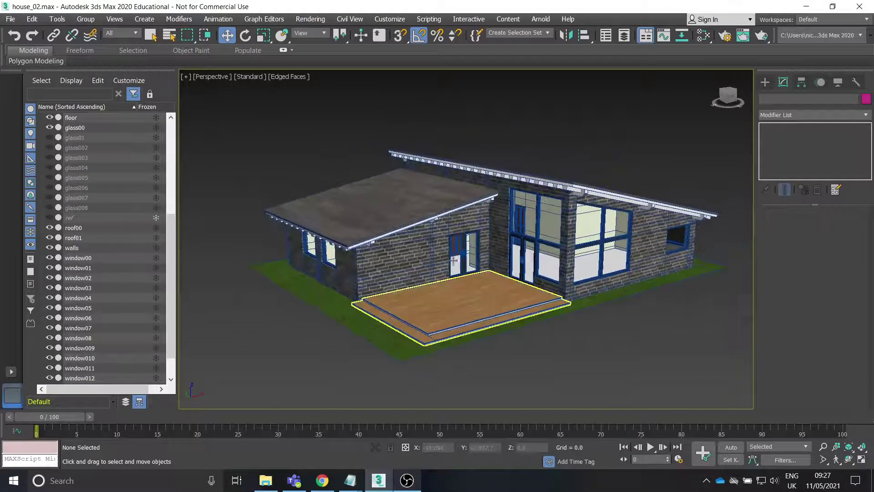
- Examine the exterior of the house model from several angles, near and far
{"action": "scroll", "coordinate": [456, 273], "scroll_direction": "up", "scroll_amount": 3}
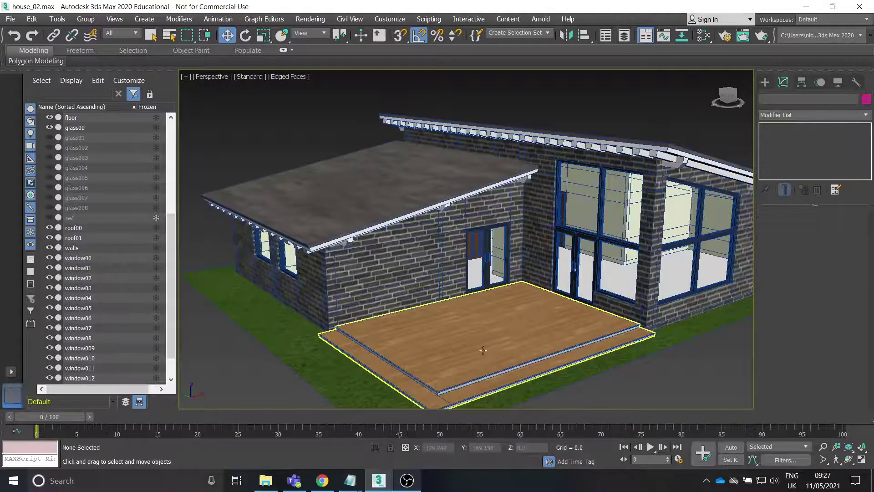
{"action": "middle_click_drag", "start_coordinate": [483, 350], "coordinate": [478, 329], "text": "alt"}
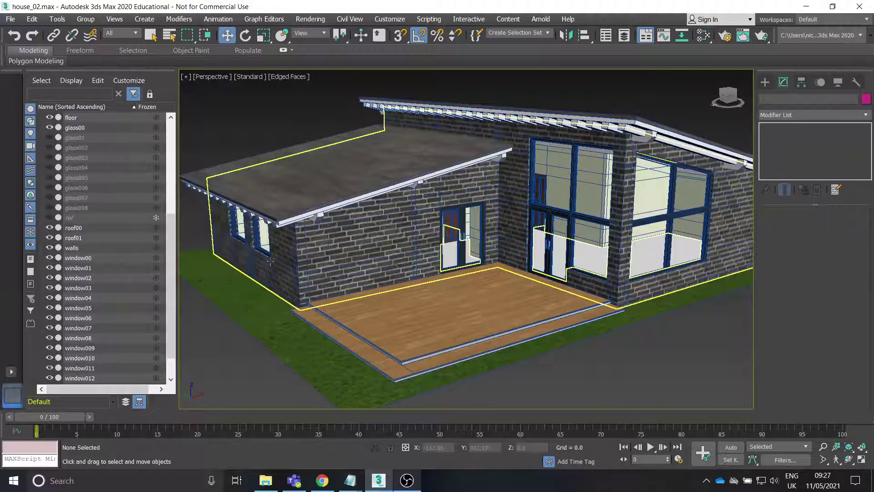
{"action": "middle_click_drag", "start_coordinate": [572, 216], "coordinate": [496, 207]}
{"action": "scroll", "coordinate": [477, 203], "scroll_direction": "down", "scroll_amount": 3}
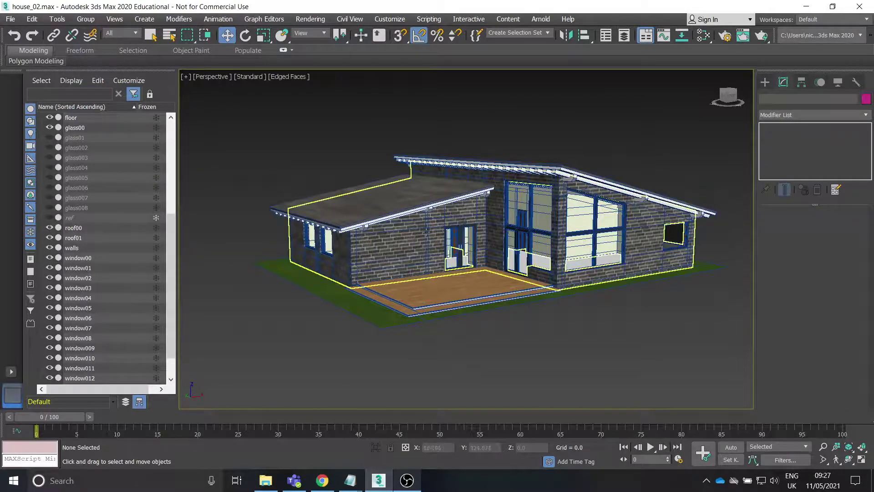
{"action": "middle_click_drag", "start_coordinate": [420, 224], "coordinate": [359, 227]}
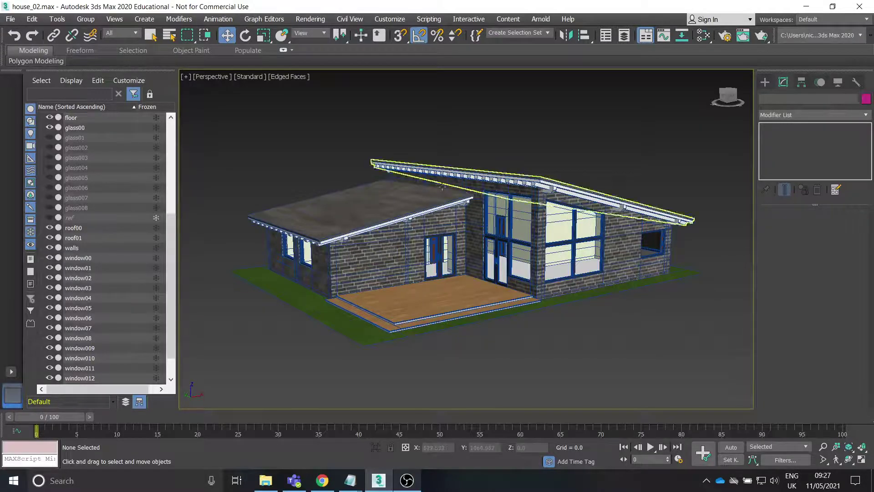
{"action": "middle_click_drag", "start_coordinate": [513, 220], "coordinate": [456, 218]}
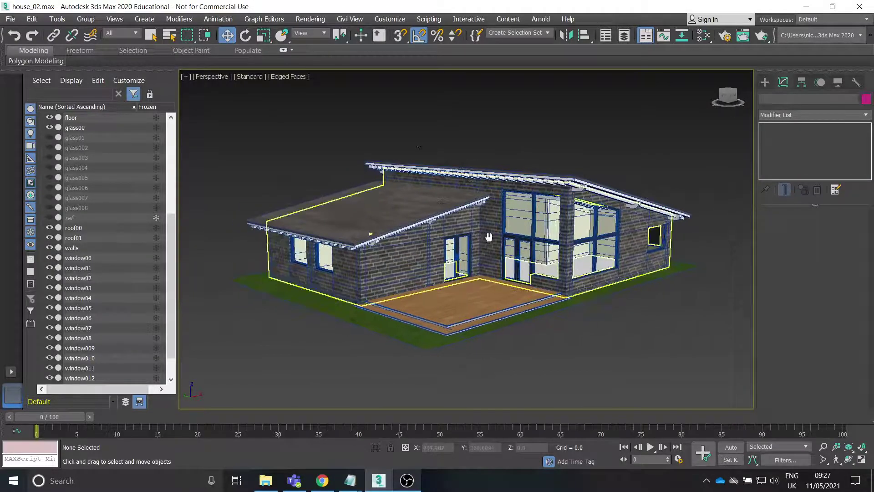
{"action": "scroll", "coordinate": [479, 231], "scroll_direction": "up", "scroll_amount": 3}
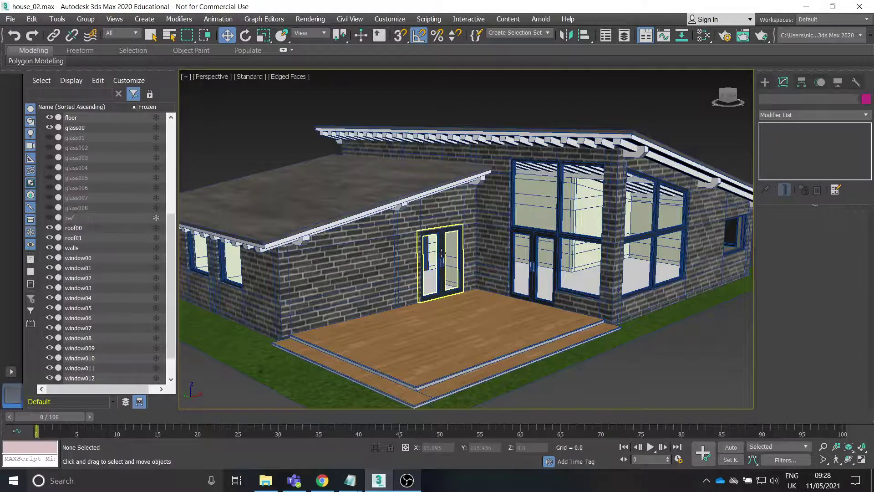
{"action": "scroll", "coordinate": [443, 235], "scroll_direction": "down", "scroll_amount": 6}
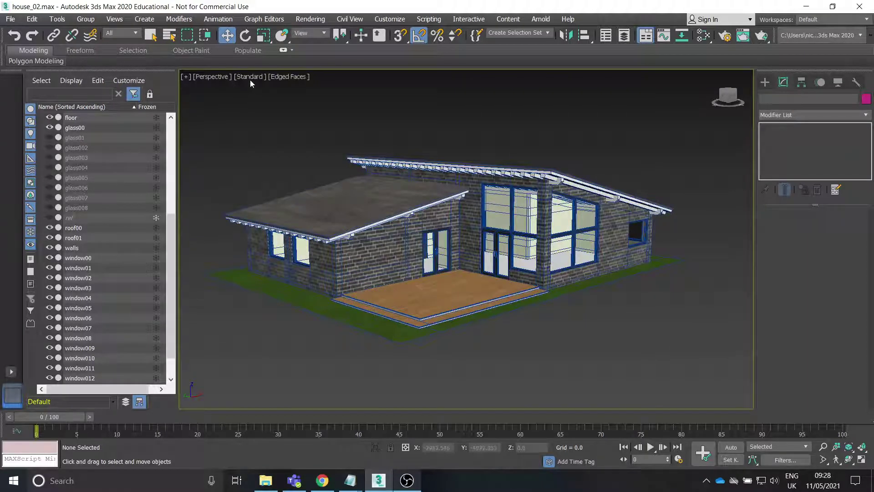
- Place a Skylight from the Standard light types on the ground near the house
{"action": "left_click", "coordinate": [765, 82]}
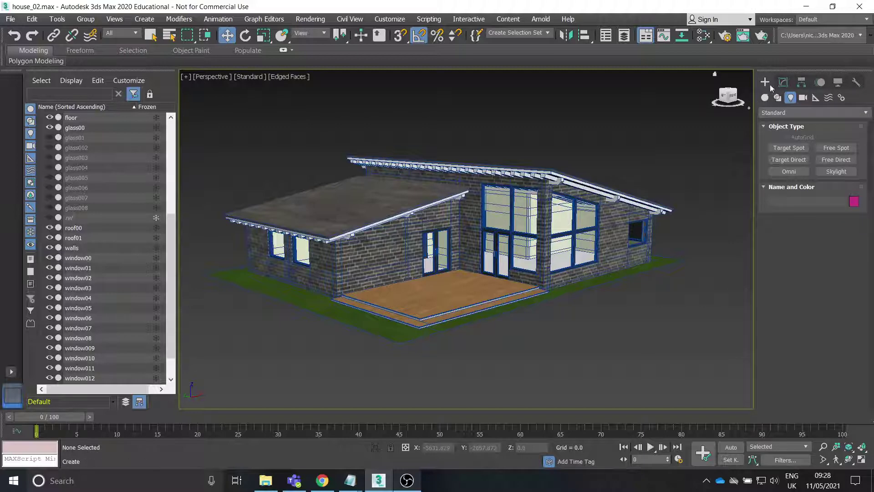
{"action": "left_click", "coordinate": [766, 98]}
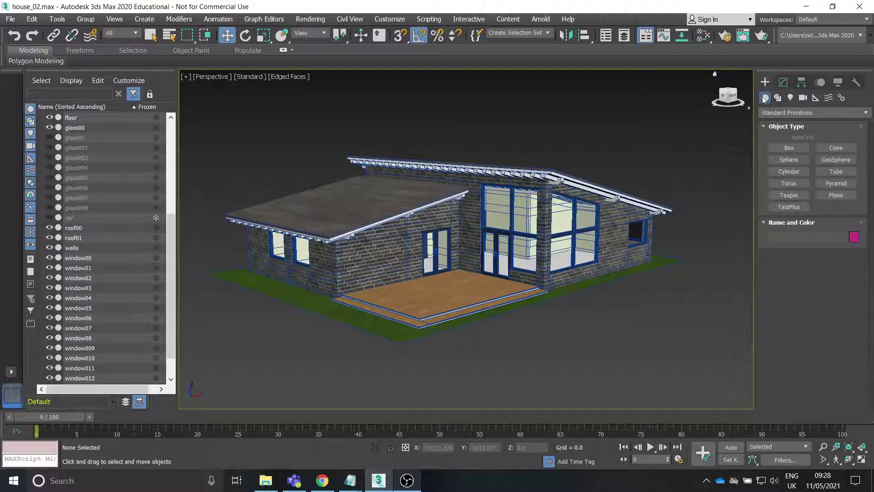
{"action": "left_click", "coordinate": [791, 98]}
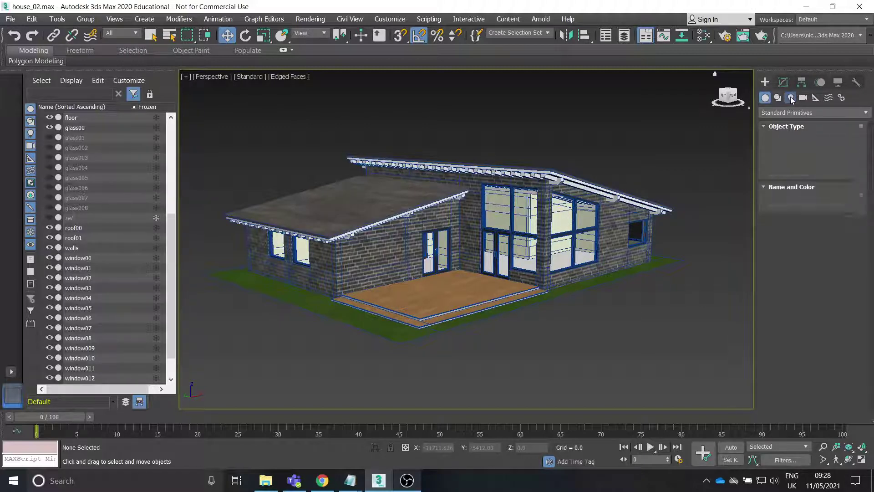
{"action": "left_click", "coordinate": [784, 113]}
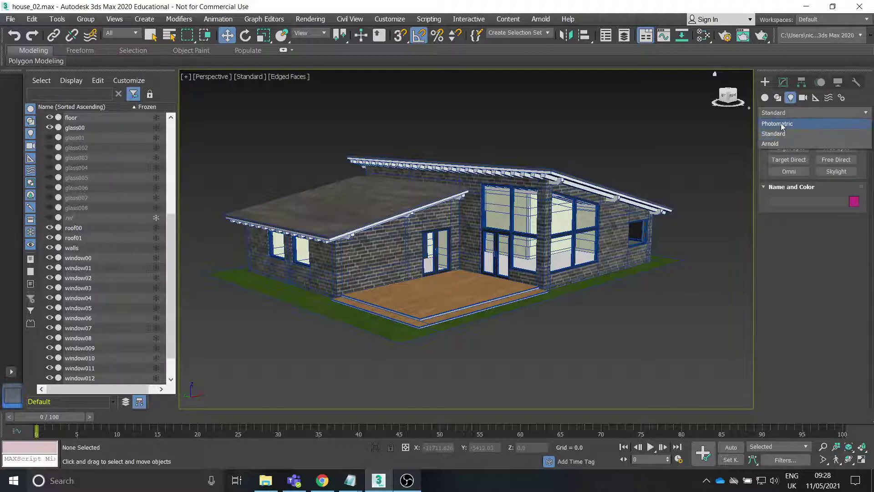
{"action": "left_click", "coordinate": [781, 123]}
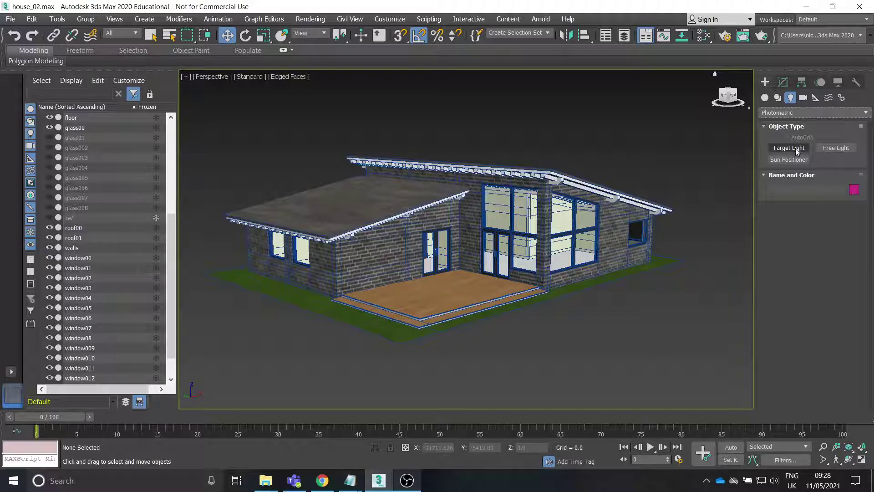
{"action": "left_click", "coordinate": [779, 114]}
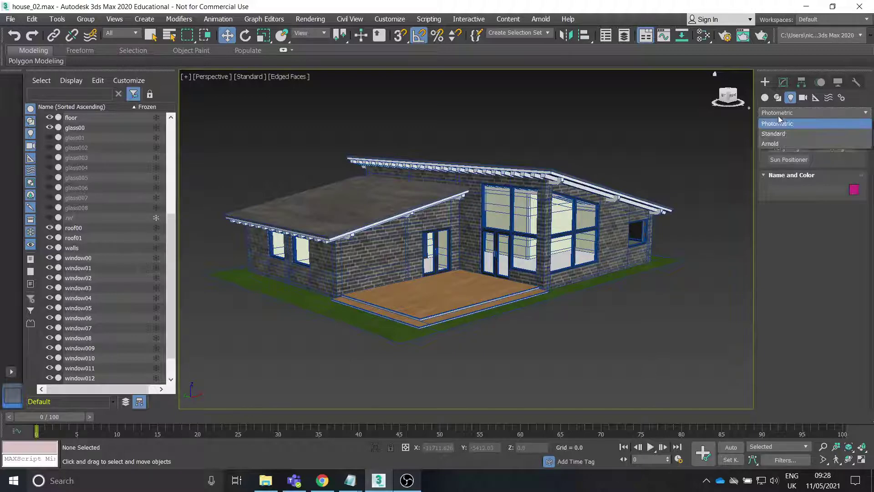
{"action": "left_click", "coordinate": [780, 135]}
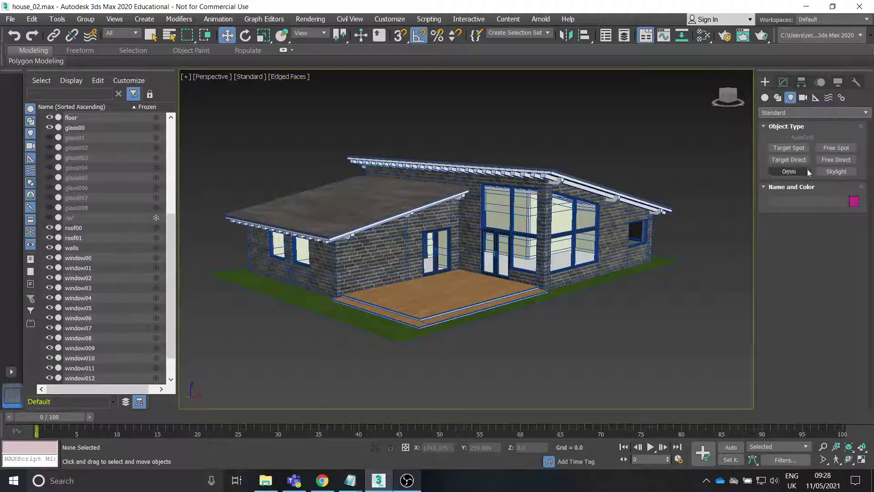
{"action": "left_click", "coordinate": [842, 171]}
{"action": "middle_click_drag", "start_coordinate": [593, 211], "coordinate": [433, 271]}
{"action": "left_click", "coordinate": [689, 195]}
{"action": "right_click", "coordinate": [688, 234]}
- Raise the skylight vertically to a height of about 437, well above the house roof
{"action": "scroll", "coordinate": [689, 231], "scroll_direction": "down", "scroll_amount": 3}
{"action": "middle_click_drag", "start_coordinate": [689, 231], "coordinate": [651, 222]}
{"action": "left_click_drag", "start_coordinate": [687, 195], "coordinate": [506, 229]}
{"action": "middle_click_drag", "start_coordinate": [610, 260], "coordinate": [569, 216], "text": "alt"}
{"action": "middle_click_drag", "start_coordinate": [569, 216], "coordinate": [609, 276]}
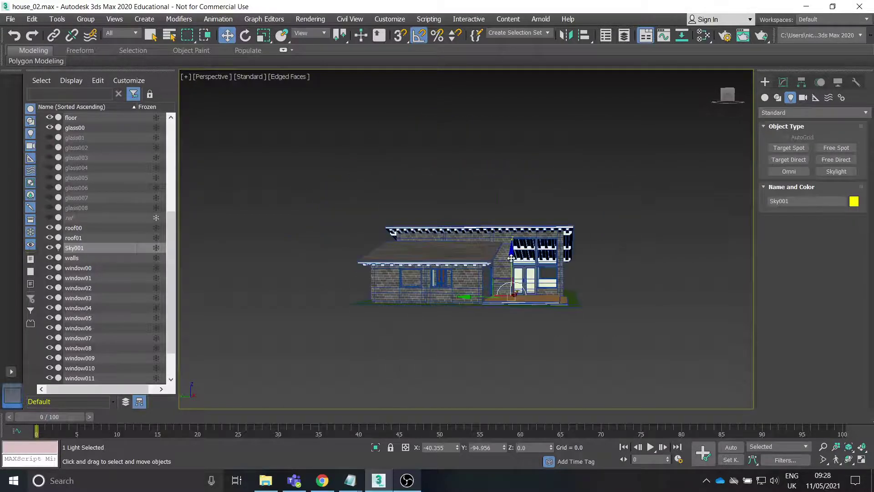
{"action": "left_click_drag", "start_coordinate": [491, 298], "coordinate": [469, 152]}
{"action": "middle_click_drag", "start_coordinate": [430, 179], "coordinate": [467, 150], "text": "alt"}
{"action": "middle_click_drag", "start_coordinate": [467, 151], "coordinate": [466, 174]}
{"action": "left_click_drag", "start_coordinate": [479, 164], "coordinate": [474, 122]}
{"action": "middle_click_drag", "start_coordinate": [534, 198], "coordinate": [538, 174]}
- Enable Cast Shadows for the skylight and review its multiplier and rays-per-sample settings
{"action": "left_click", "coordinate": [783, 83]}
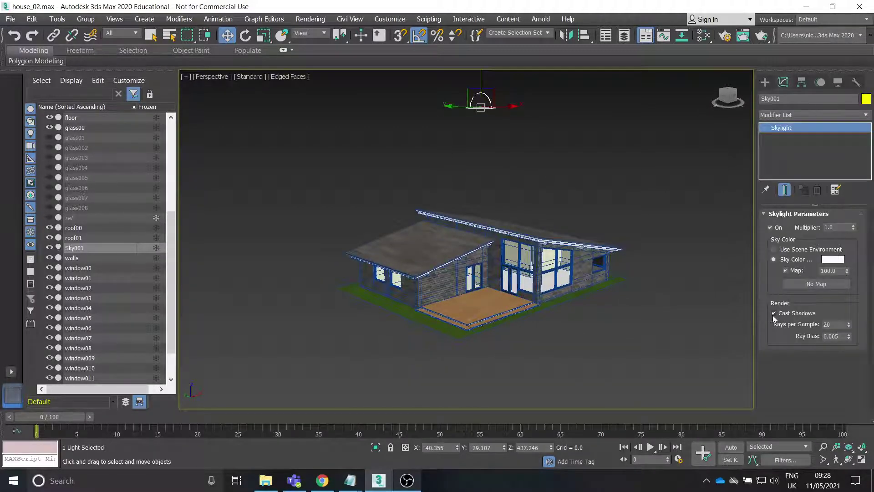
{"action": "left_click", "coordinate": [784, 314]}
{"action": "left_click", "coordinate": [627, 328]}
{"action": "scroll", "coordinate": [569, 255], "scroll_direction": "up", "scroll_amount": 3}
{"action": "middle_click_drag", "start_coordinate": [531, 165], "coordinate": [524, 255]}
{"action": "left_click_drag", "start_coordinate": [411, 121], "coordinate": [520, 175]}
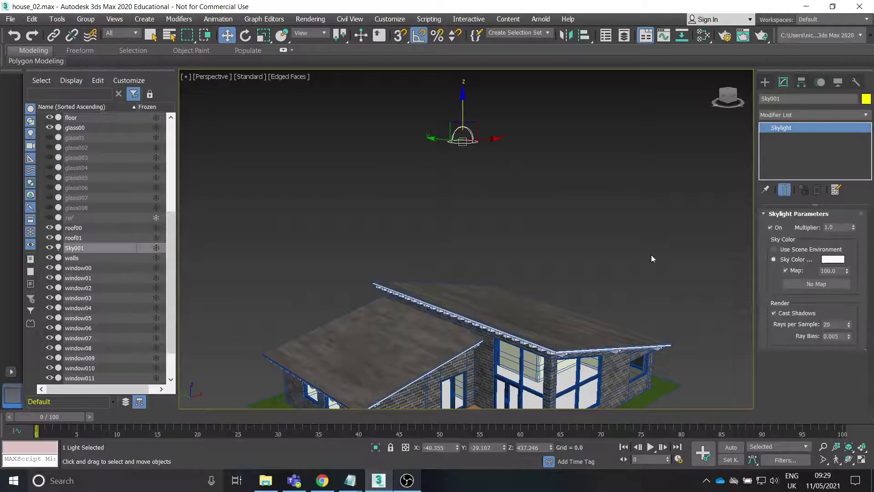
{"action": "left_click", "coordinate": [835, 324]}
{"action": "left_click", "coordinate": [841, 227]}
{"action": "left_click", "coordinate": [839, 227]}
- Deselect the skylight, set the perspective viewport to High Quality and turn off its Edged Faces display
{"action": "middle_click_drag", "start_coordinate": [624, 258], "coordinate": [594, 188]}
{"action": "left_click", "coordinate": [590, 238]}
{"action": "scroll", "coordinate": [589, 238], "scroll_direction": "down", "scroll_amount": 3}
{"action": "scroll", "coordinate": [579, 226], "scroll_direction": "up", "scroll_amount": 3}
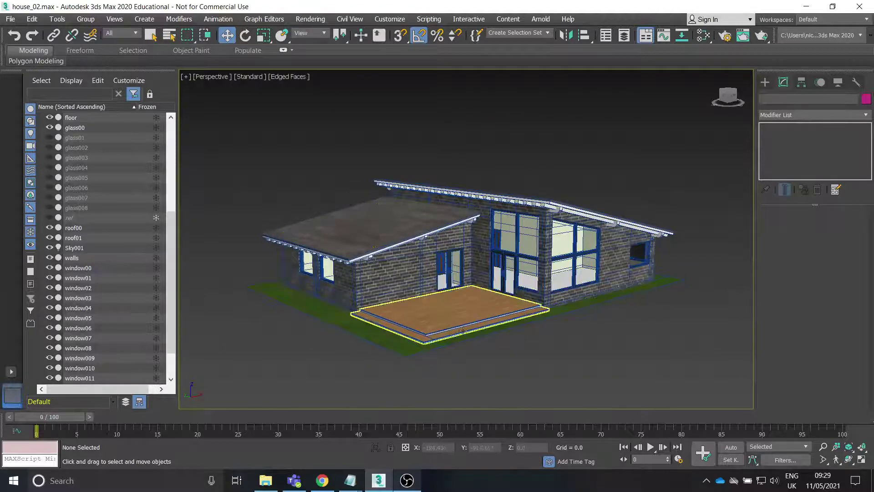
{"action": "mouse_move", "coordinate": [473, 231]}
{"action": "middle_mouse_down"}
{"action": "mouse_move", "coordinate": [474, 215]}
{"action": "mouse_move", "coordinate": [481, 224]}
{"action": "middle_mouse_up"}
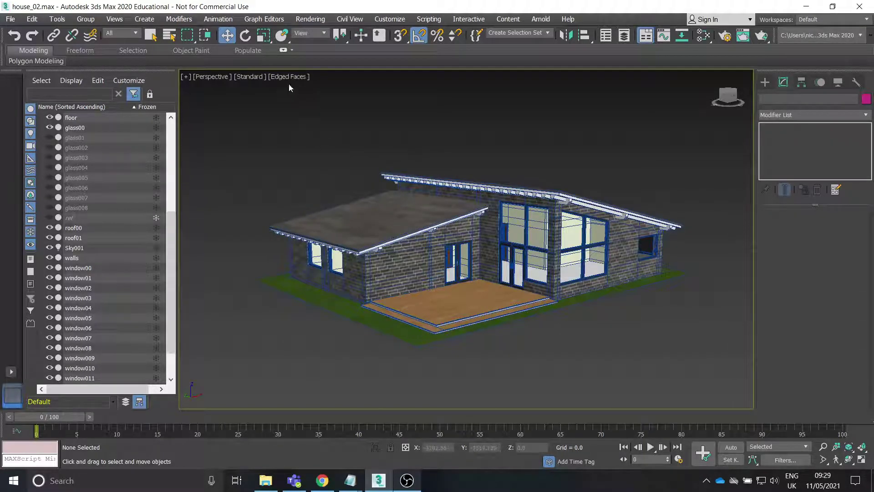
{"action": "left_click", "coordinate": [248, 76]}
{"action": "left_click", "coordinate": [284, 102]}
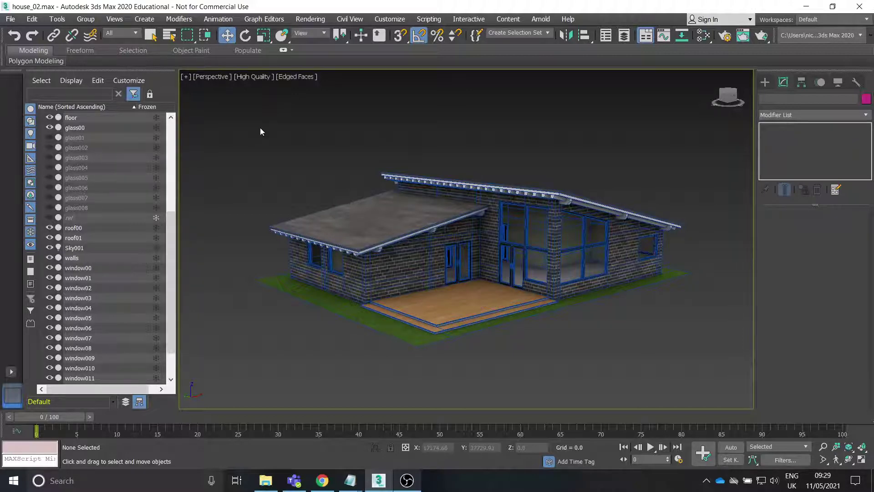
{"action": "left_click", "coordinate": [296, 77]}
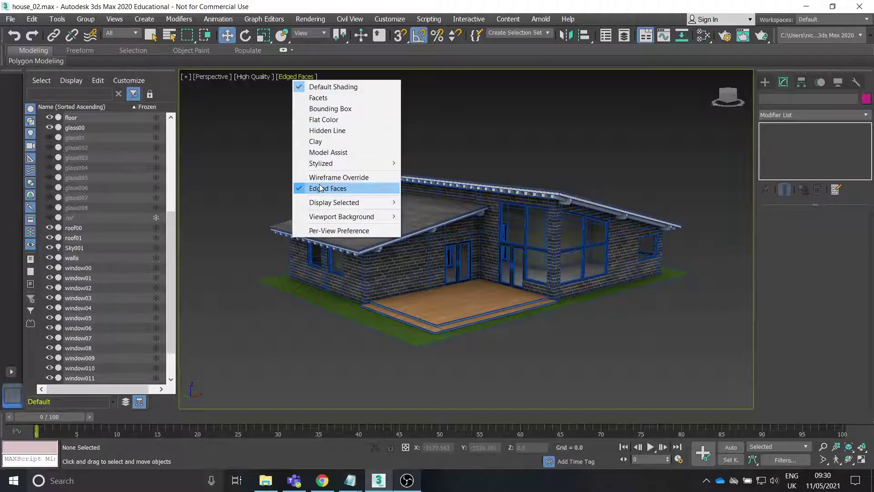
{"action": "left_click", "coordinate": [320, 188]}
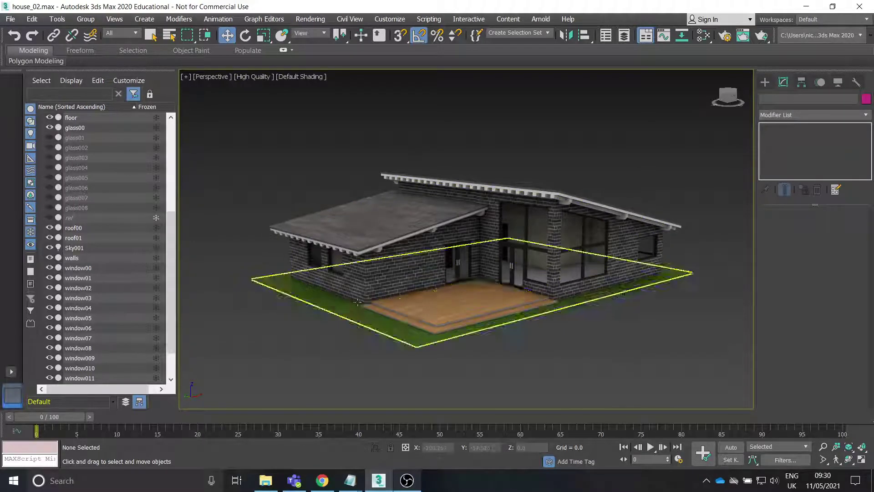
- Return the viewport to Standard quality and place an Omni light on the ground in front of the house
{"action": "left_click", "coordinate": [765, 82]}
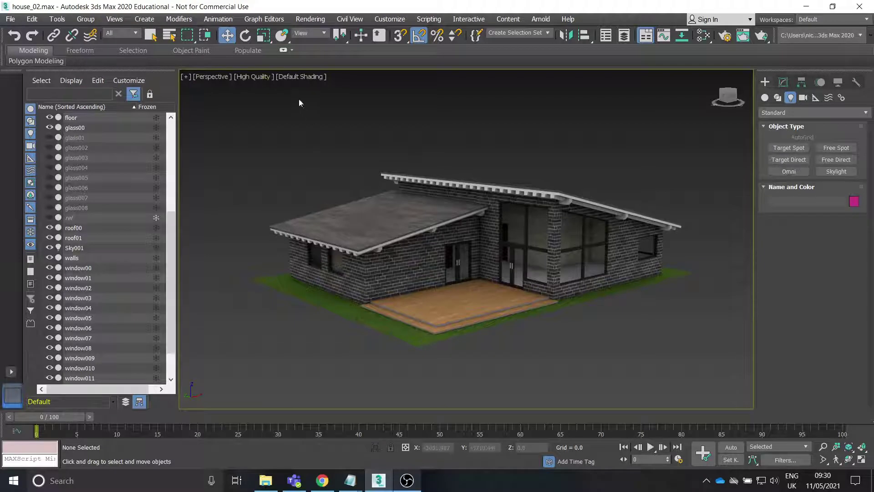
{"action": "left_click", "coordinate": [253, 76]}
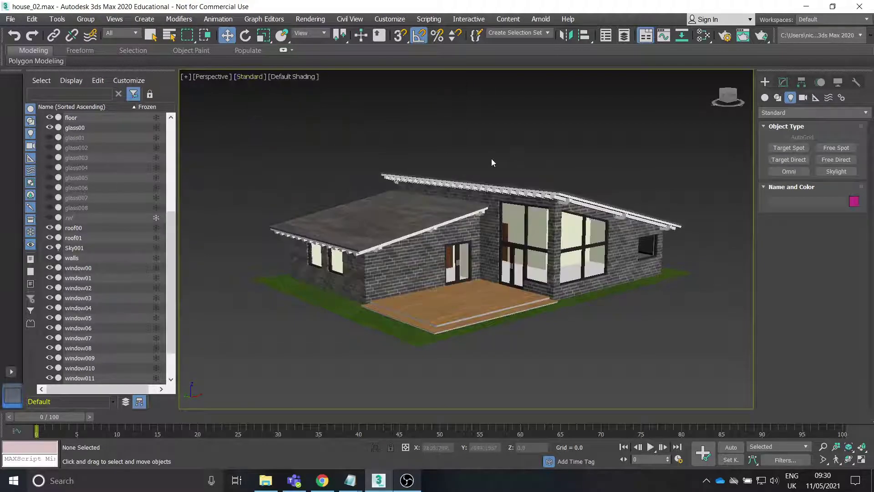
{"action": "left_click", "coordinate": [790, 171]}
{"action": "middle_click_drag", "start_coordinate": [592, 305], "coordinate": [550, 313]}
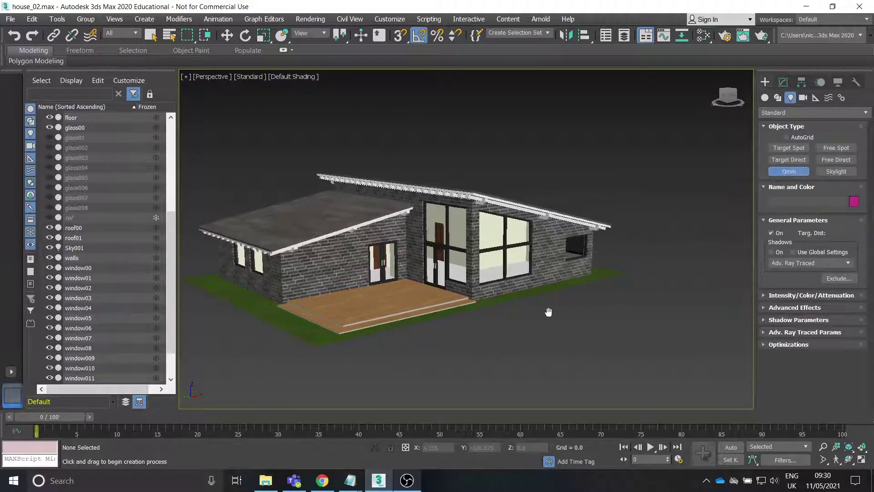
{"action": "scroll", "coordinate": [512, 308], "scroll_direction": "down", "scroll_amount": 5}
{"action": "left_click", "coordinate": [568, 292]}
{"action": "key", "text": "w"}
{"action": "mouse_move", "coordinate": [574, 346]}
{"action": "middle_mouse_down", "text": "alt"}
{"action": "mouse_move", "coordinate": [560, 312]}
{"action": "mouse_move", "coordinate": [564, 341]}
{"action": "middle_mouse_up", "text": "alt"}
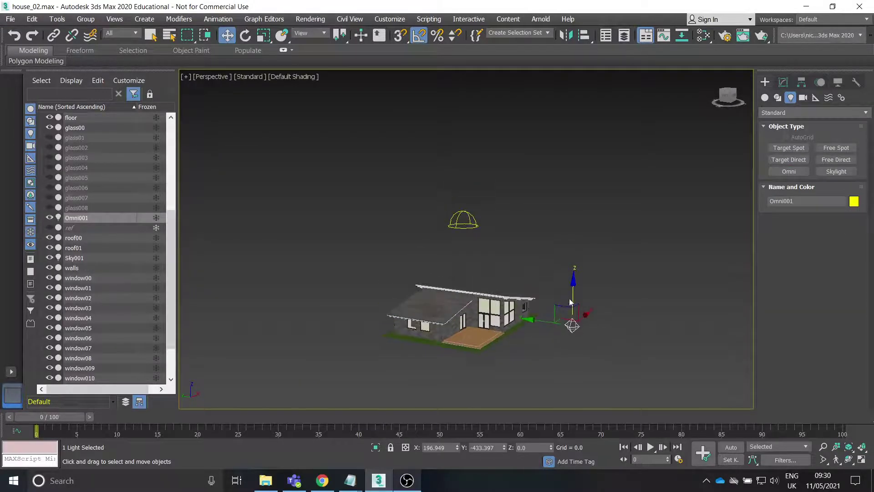
- Raise the omni light to a height of about 715, turn on its shadows and show its intensity settings
{"action": "left_click_drag", "start_coordinate": [571, 301], "coordinate": [575, 164]}
{"action": "middle_click_drag", "start_coordinate": [575, 164], "coordinate": [629, 204], "text": "alt"}
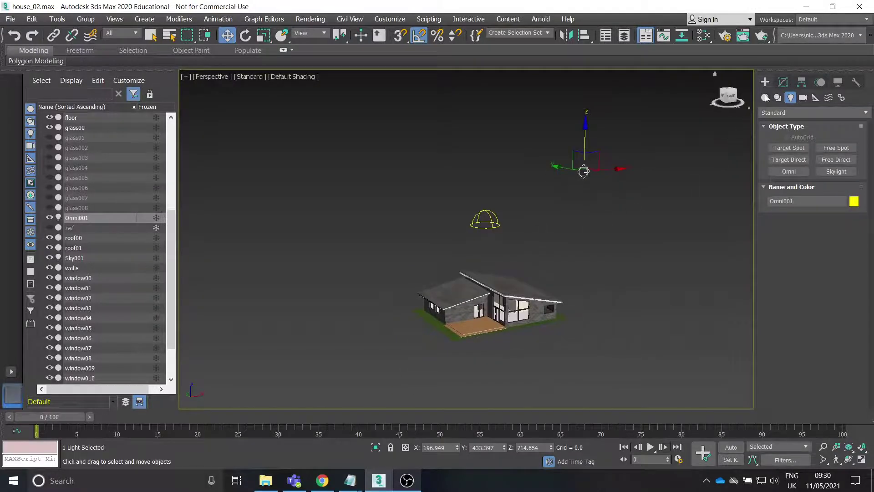
{"action": "left_click", "coordinate": [783, 83]}
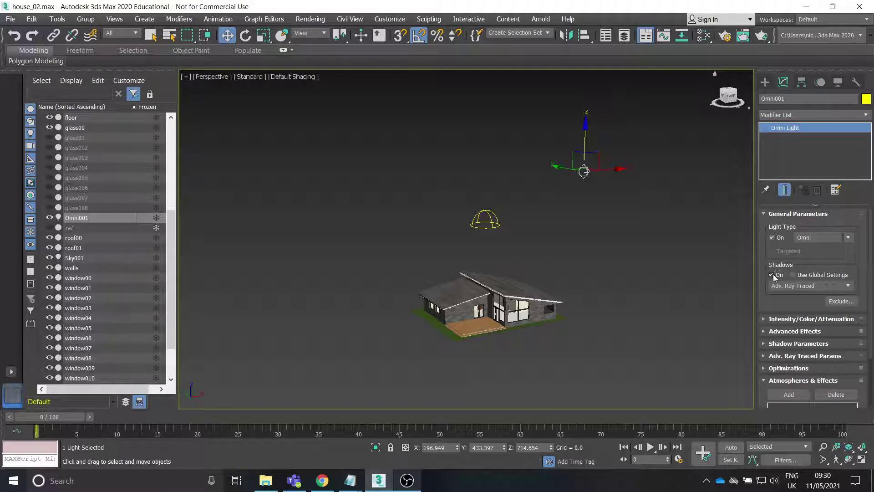
{"action": "left_click", "coordinate": [765, 319]}
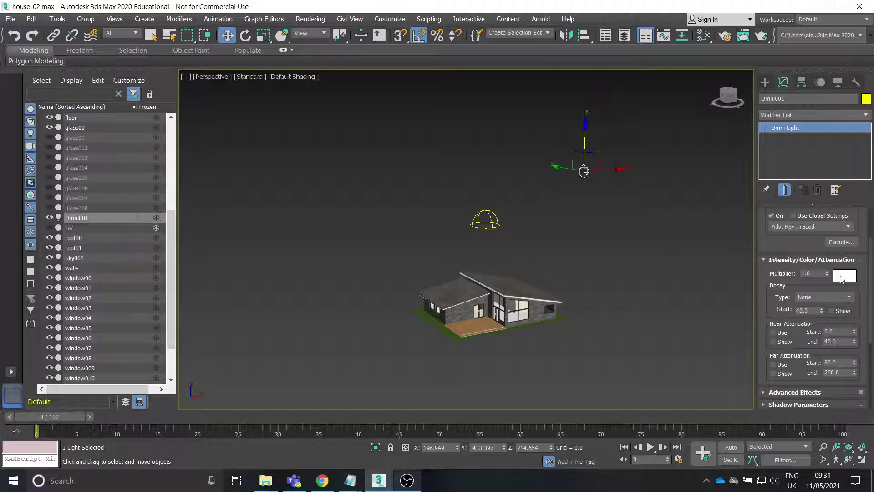
- Deselect the omni light and preview the lit house close up in High Quality viewport mode
{"action": "middle_click_drag", "start_coordinate": [572, 311], "coordinate": [568, 289]}
{"action": "left_click", "coordinate": [568, 289]}
{"action": "scroll", "coordinate": [507, 302], "scroll_direction": "up", "scroll_amount": 4}
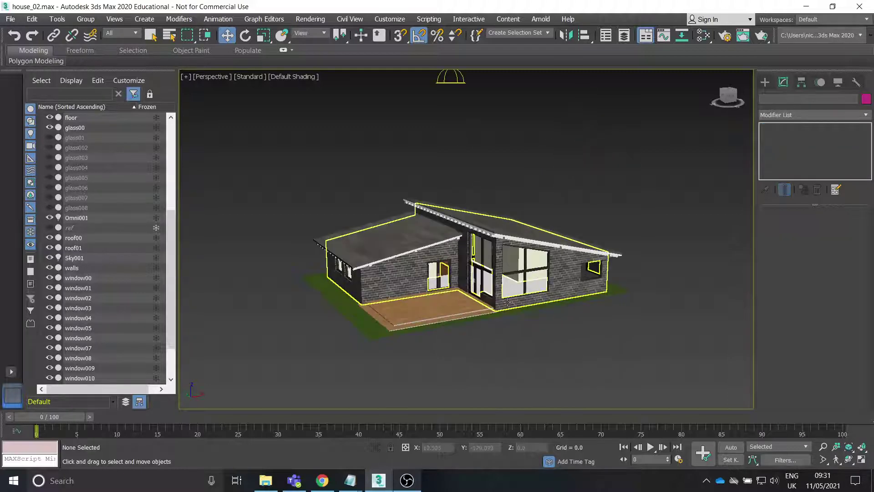
{"action": "scroll", "coordinate": [507, 302], "scroll_direction": "up", "scroll_amount": 2}
{"action": "middle_click_drag", "start_coordinate": [512, 302], "coordinate": [601, 267]}
{"action": "scroll", "coordinate": [563, 260], "scroll_direction": "up", "scroll_amount": 2}
{"action": "left_click", "coordinate": [250, 77]}
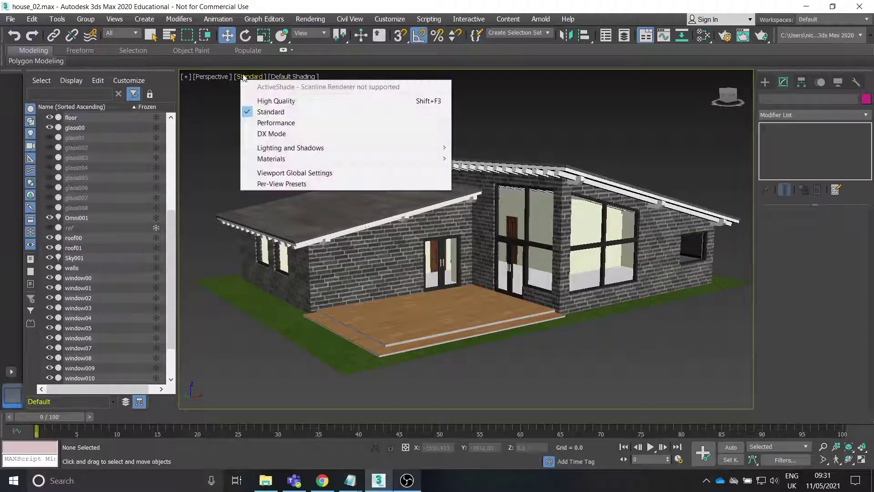
{"action": "left_click", "coordinate": [291, 102]}
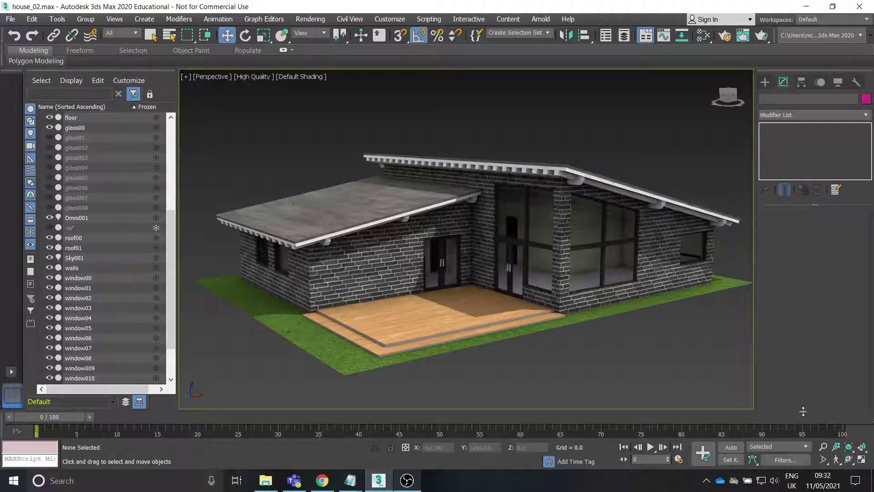
- Return the viewport to Standard quality and place a second Omni light on the ground beside the glazed end of the house
{"action": "left_click", "coordinate": [253, 78]}
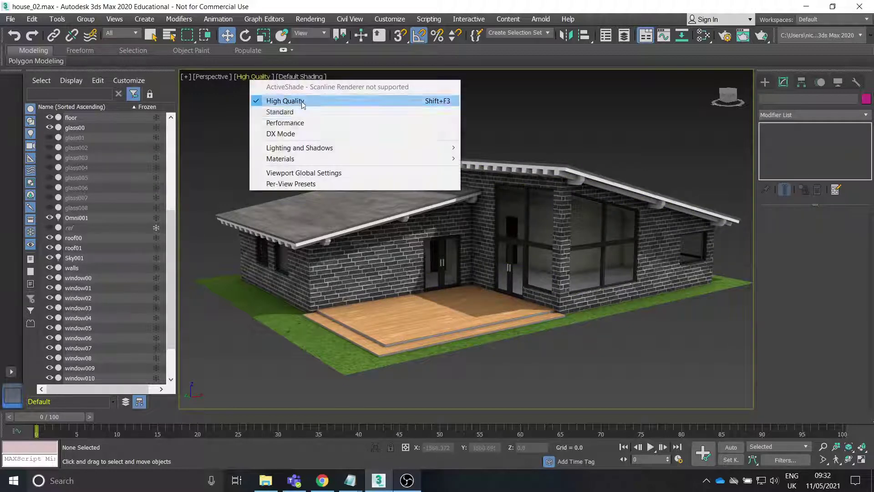
{"action": "left_click", "coordinate": [277, 111]}
{"action": "middle_click_drag", "start_coordinate": [550, 289], "coordinate": [579, 298], "text": "alt"}
{"action": "scroll", "coordinate": [547, 286], "scroll_direction": "down", "scroll_amount": 4}
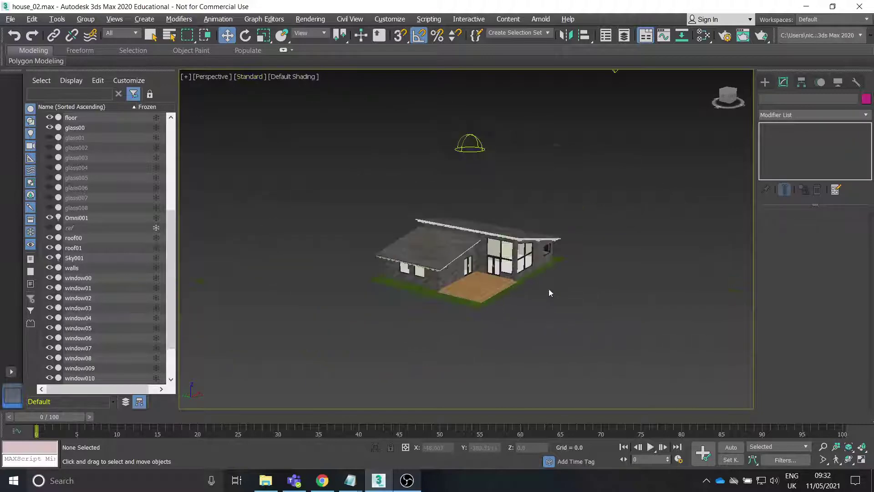
{"action": "middle_click_drag", "start_coordinate": [512, 200], "coordinate": [480, 270]}
{"action": "left_click_drag", "start_coordinate": [540, 124], "coordinate": [659, 180]}
{"action": "left_click", "coordinate": [674, 234]}
{"action": "left_click", "coordinate": [764, 82]}
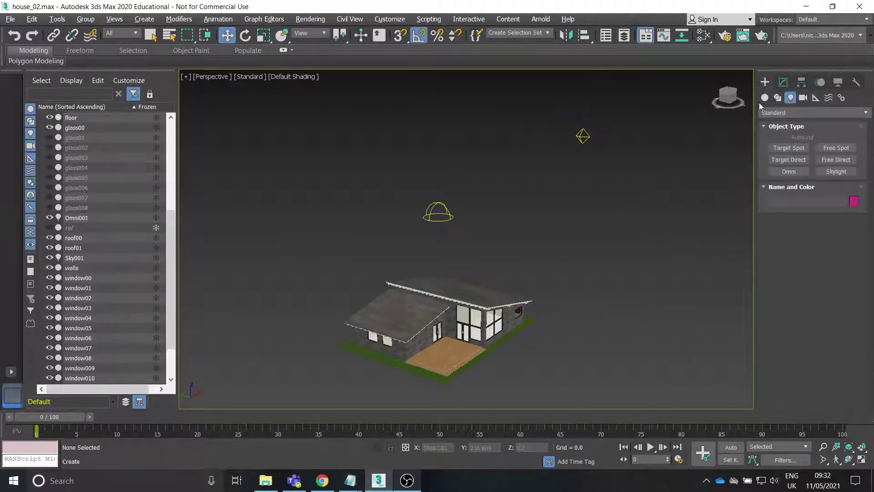
{"action": "left_click", "coordinate": [789, 171]}
{"action": "scroll", "coordinate": [516, 282], "scroll_direction": "up", "scroll_amount": 5}
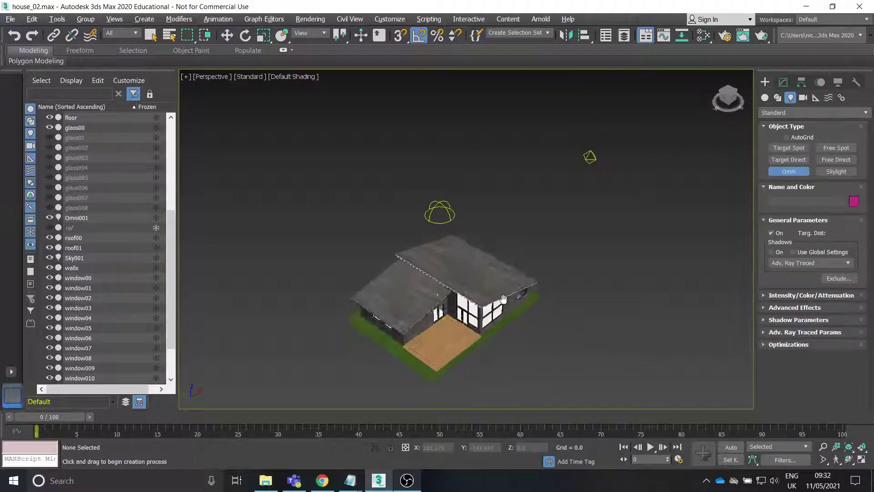
{"action": "left_click", "coordinate": [557, 292]}
{"action": "right_click", "coordinate": [577, 322]}
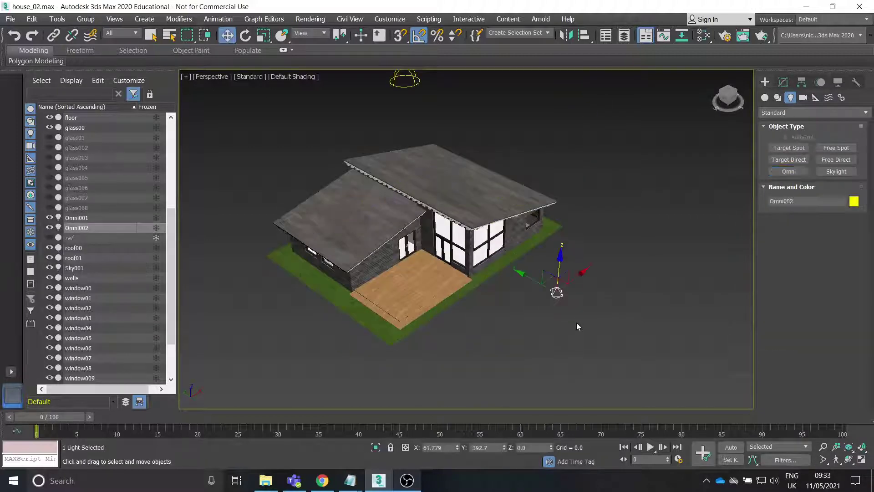
- Move the new omni light inside the tall glazed part of the house, to about X 17, Y -55, Z 126
{"action": "middle_click_drag", "start_coordinate": [576, 322], "coordinate": [582, 275], "text": "alt"}
{"action": "scroll", "coordinate": [582, 276], "scroll_direction": "up", "scroll_amount": 2}
{"action": "left_click_drag", "start_coordinate": [519, 294], "coordinate": [366, 295]}
{"action": "middle_click_drag", "start_coordinate": [366, 294], "coordinate": [399, 322], "text": "alt"}
{"action": "scroll", "coordinate": [399, 281], "scroll_direction": "up", "scroll_amount": 3}
{"action": "left_click_drag", "start_coordinate": [398, 281], "coordinate": [400, 193]}
{"action": "middle_click_drag", "start_coordinate": [400, 193], "coordinate": [428, 196], "text": "alt"}
{"action": "left_click_drag", "start_coordinate": [427, 197], "coordinate": [376, 196]}
{"action": "middle_click_drag", "start_coordinate": [376, 197], "coordinate": [435, 211], "text": "alt"}
{"action": "left_click_drag", "start_coordinate": [306, 192], "coordinate": [274, 191]}
{"action": "left_click_drag", "start_coordinate": [314, 157], "coordinate": [311, 133]}
{"action": "middle_click_drag", "start_coordinate": [312, 133], "coordinate": [337, 137], "text": "alt"}
{"action": "middle_click_drag", "start_coordinate": [334, 206], "coordinate": [368, 206], "text": "alt"}
{"action": "middle_click_drag", "start_coordinate": [313, 220], "coordinate": [404, 208]}
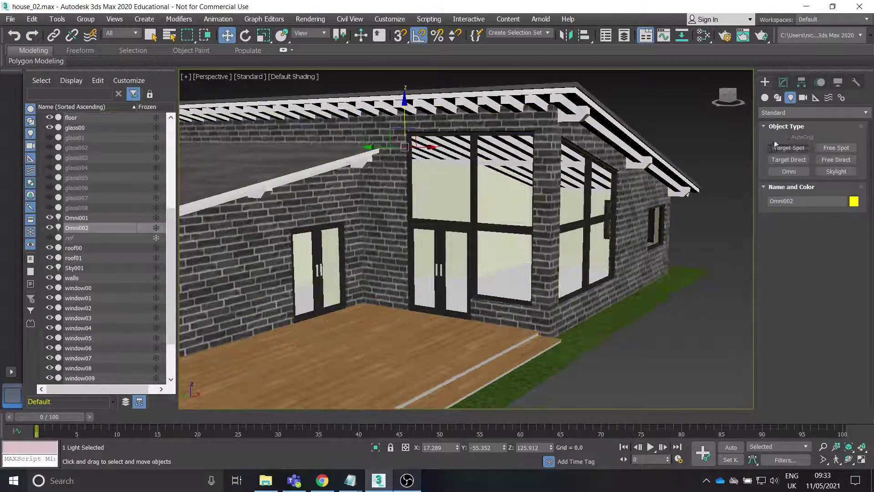
- Turn on the interior omni light's shadows and shift the light along Y to about -36
{"action": "scroll", "coordinate": [568, 201], "scroll_direction": "down", "scroll_amount": 4}
{"action": "left_click", "coordinate": [784, 82]}
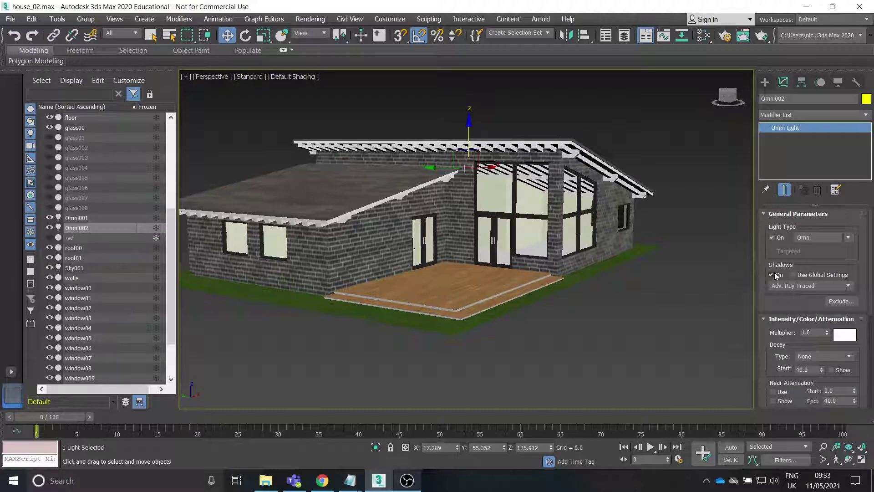
{"action": "middle_click_drag", "start_coordinate": [629, 298], "coordinate": [588, 300], "text": "alt"}
{"action": "left_click_drag", "start_coordinate": [475, 181], "coordinate": [464, 180]}
{"action": "middle_click_drag", "start_coordinate": [569, 297], "coordinate": [573, 299]}
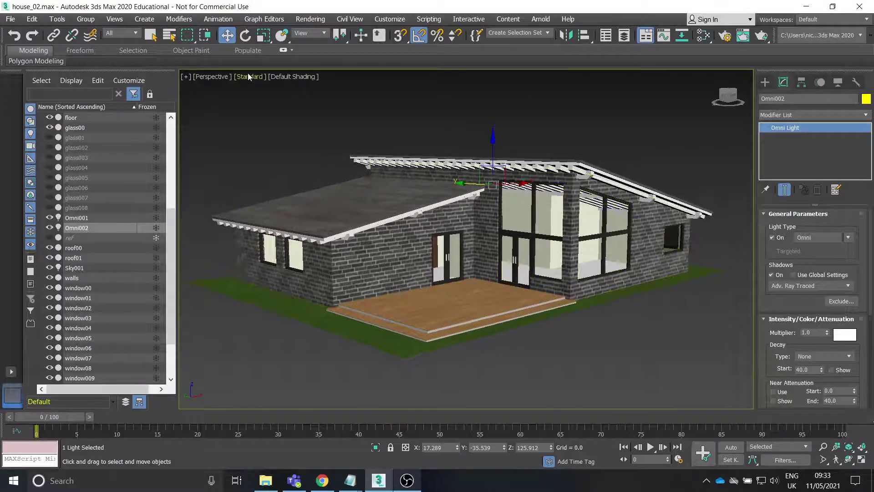
- Switch the perspective viewport to High Quality to preview the interior light and its shadows
{"action": "left_click", "coordinate": [250, 76]}
{"action": "left_click", "coordinate": [279, 102]}
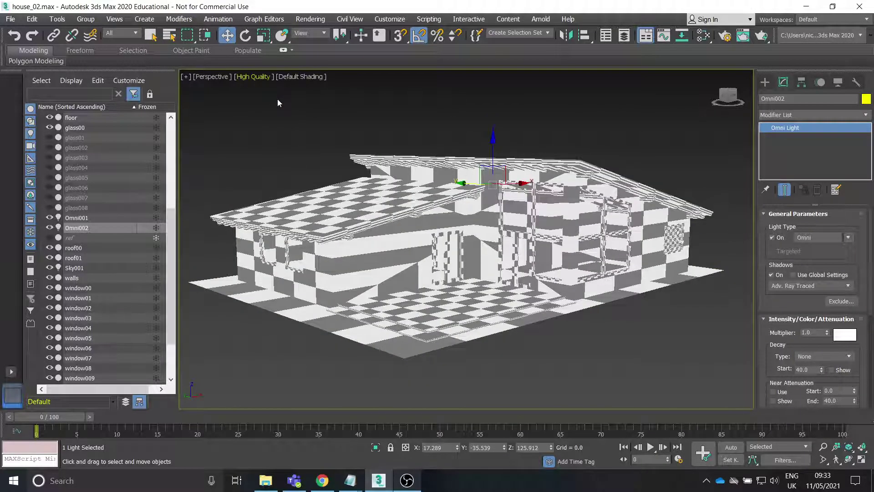
{"action": "left_click", "coordinate": [407, 482]}
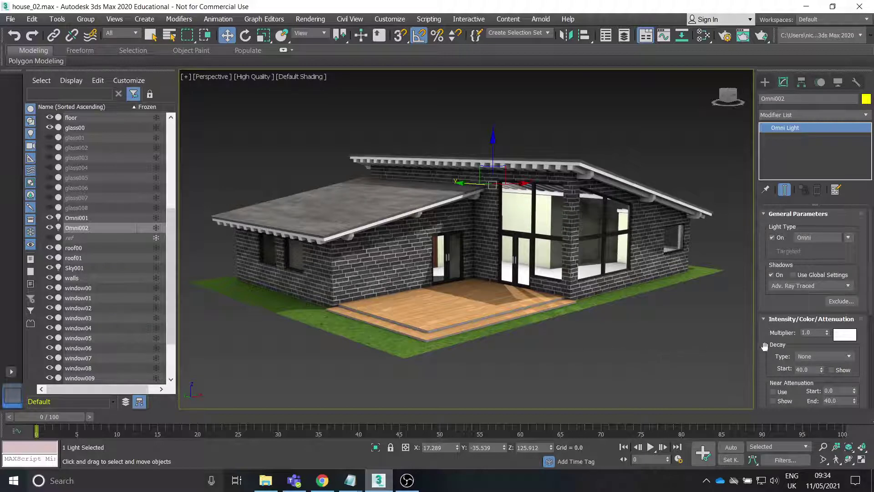
- Set the interior omni light's colour to a warm orange with red 255, green 155 and blue 37
{"action": "left_click", "coordinate": [849, 338]}
{"action": "left_click_drag", "start_coordinate": [213, 79], "coordinate": [198, 66]}
{"action": "left_click_drag", "start_coordinate": [288, 102], "coordinate": [291, 78]}
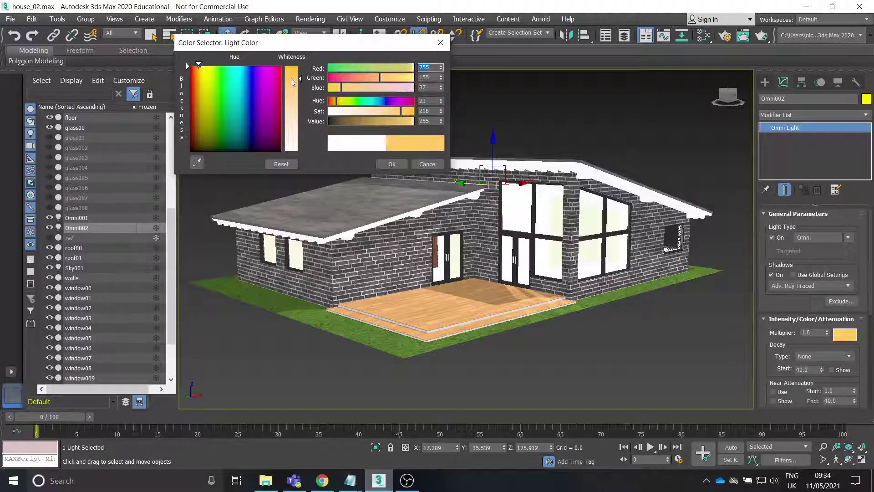
{"action": "left_click", "coordinate": [392, 165]}
- Set the interior omni light's intensity multiplier to 0.6 and deselect the light
{"action": "double_click", "coordinate": [819, 334]}
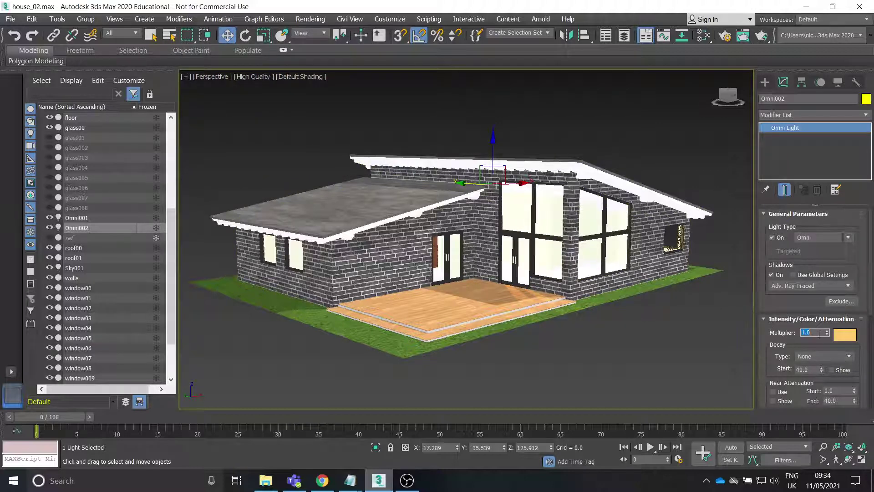
{"action": "type", "text": "0."}
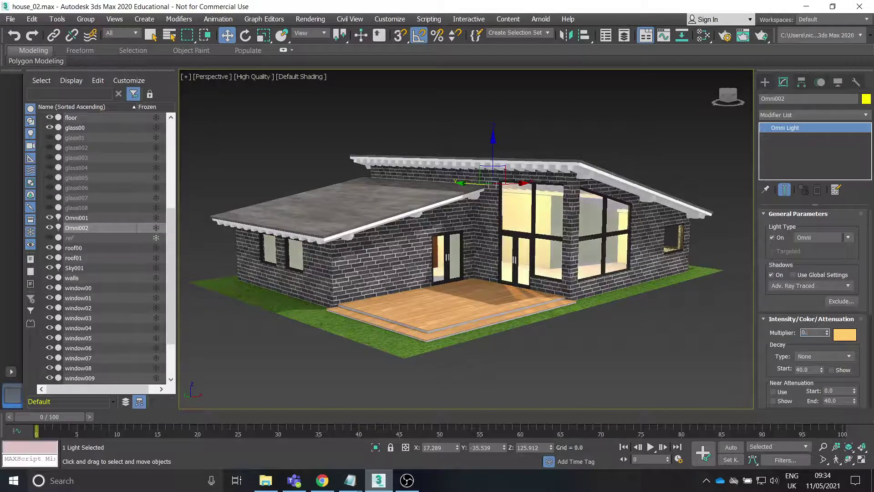
{"action": "type", "text": "6"}
{"action": "key", "text": "Return"}
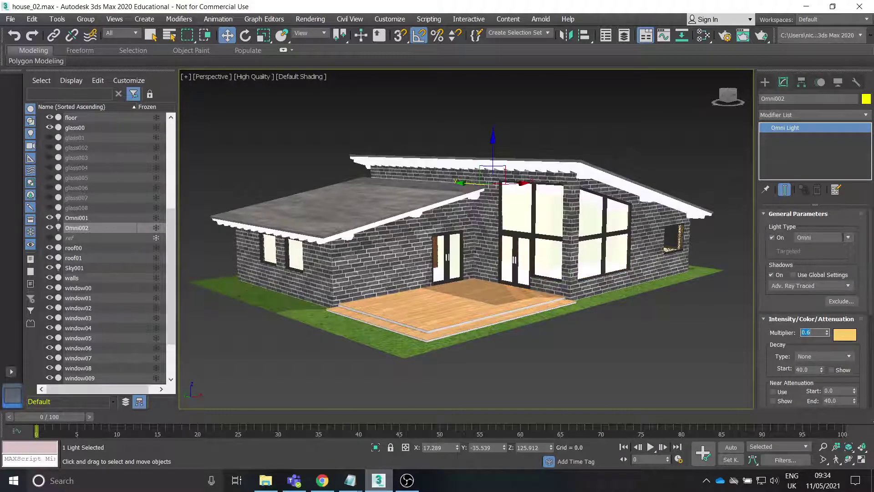
{"action": "left_click", "coordinate": [685, 325]}
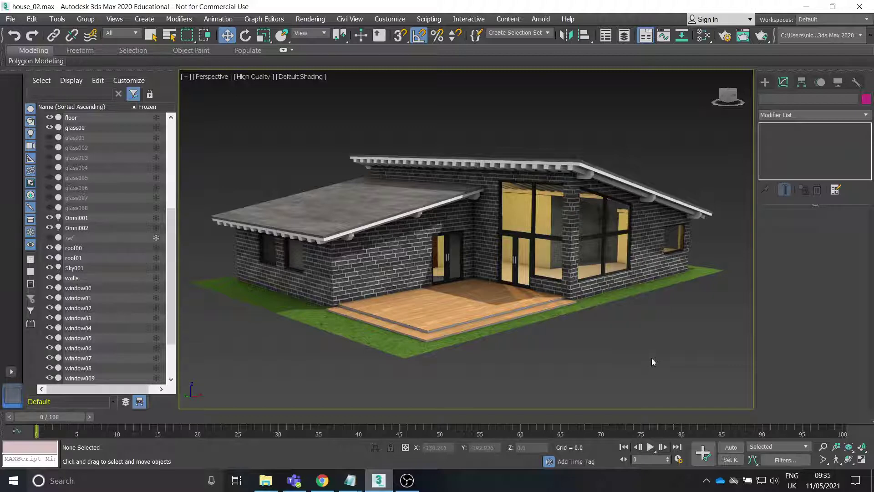
- Open Render Setup, keep the Scanline Renderer and set the output size to HDTV (video) at 1920 x 1080
{"action": "left_click", "coordinate": [725, 36]}
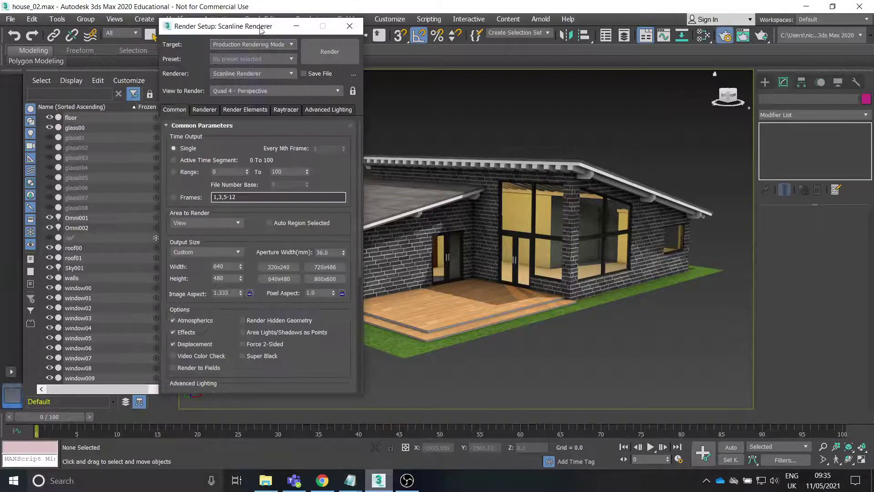
{"action": "left_click", "coordinate": [207, 74]}
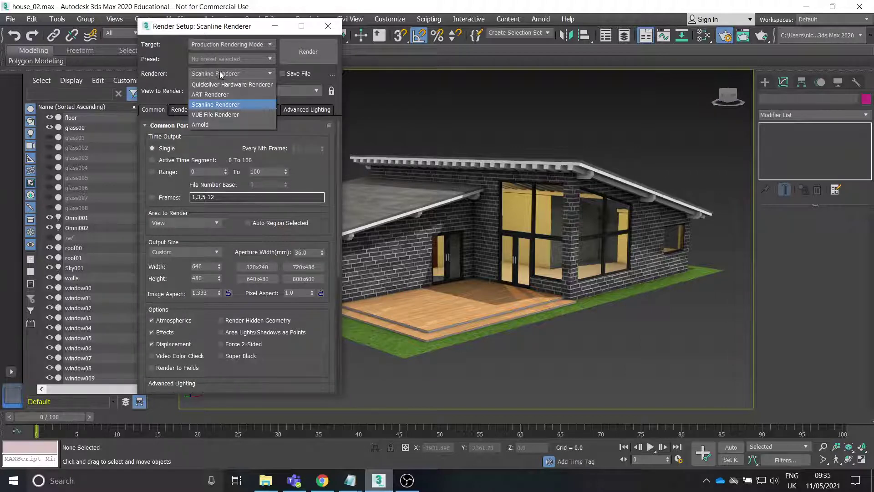
{"action": "left_click", "coordinate": [231, 75]}
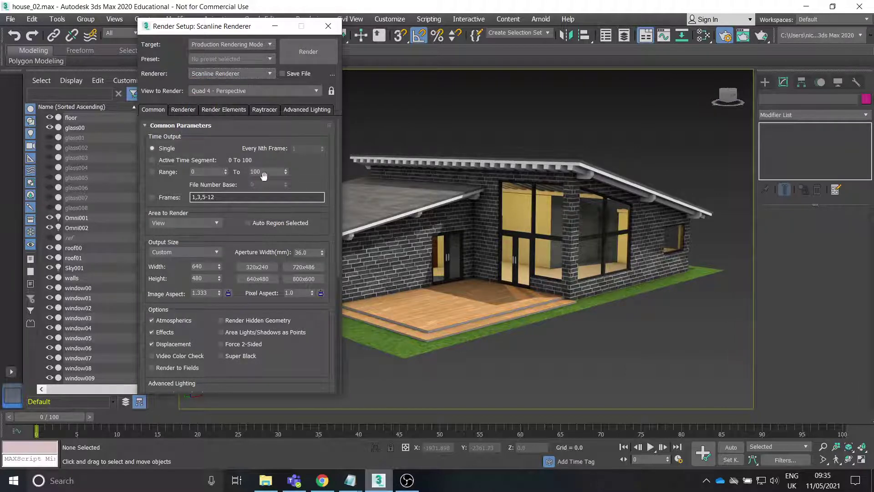
{"action": "scroll", "coordinate": [302, 180], "scroll_direction": "down", "scroll_amount": 3}
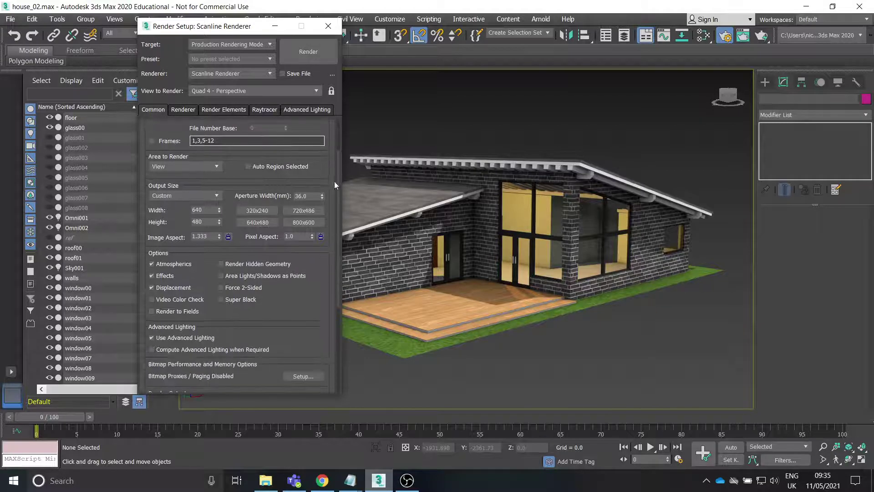
{"action": "mouse_move", "coordinate": [335, 184]}
{"action": "left_mouse_down"}
{"action": "mouse_move", "coordinate": [334, 206]}
{"action": "mouse_move", "coordinate": [335, 187]}
{"action": "left_mouse_up"}
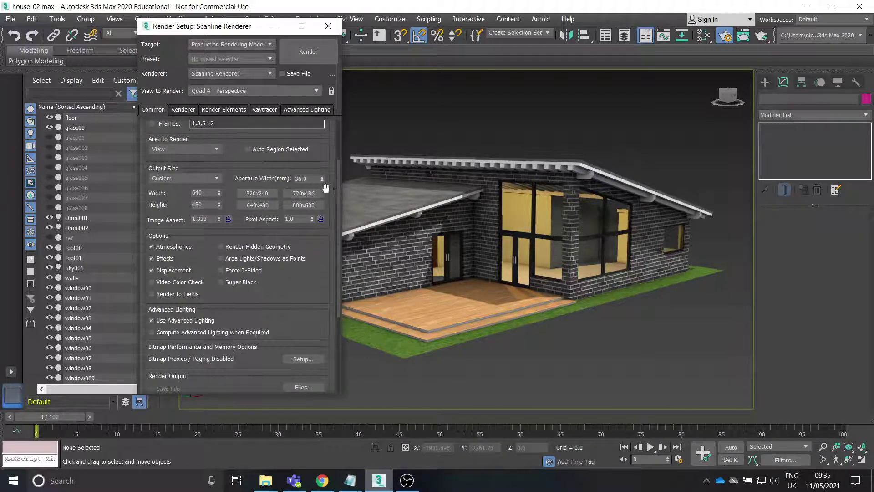
{"action": "left_click", "coordinate": [175, 179]}
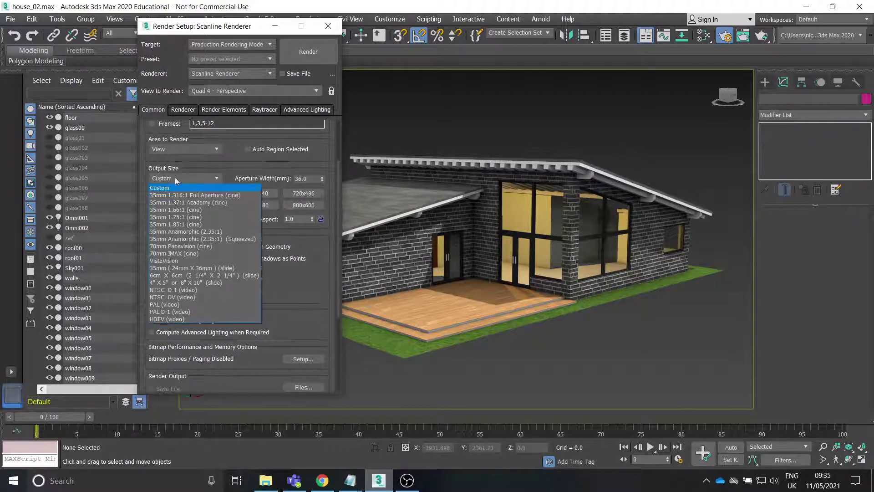
{"action": "left_click", "coordinate": [169, 320]}
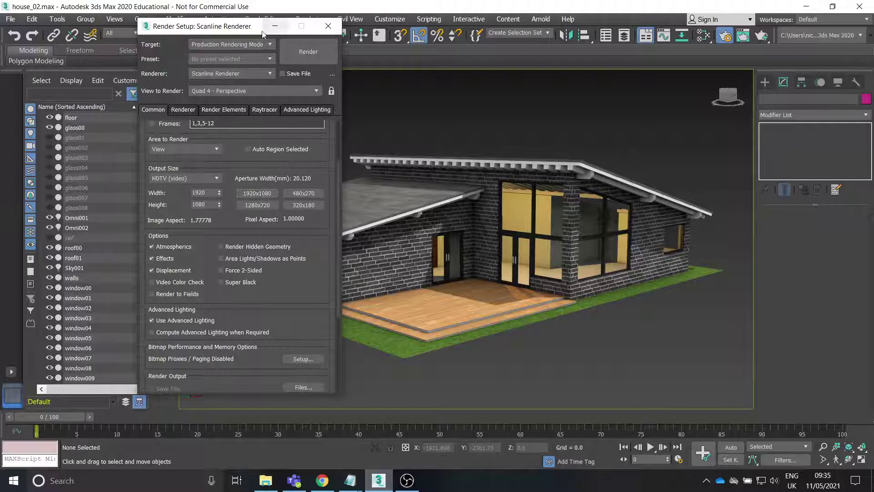
{"action": "left_click_drag", "start_coordinate": [269, 26], "coordinate": [253, 28]}
{"action": "left_click", "coordinate": [189, 195]}
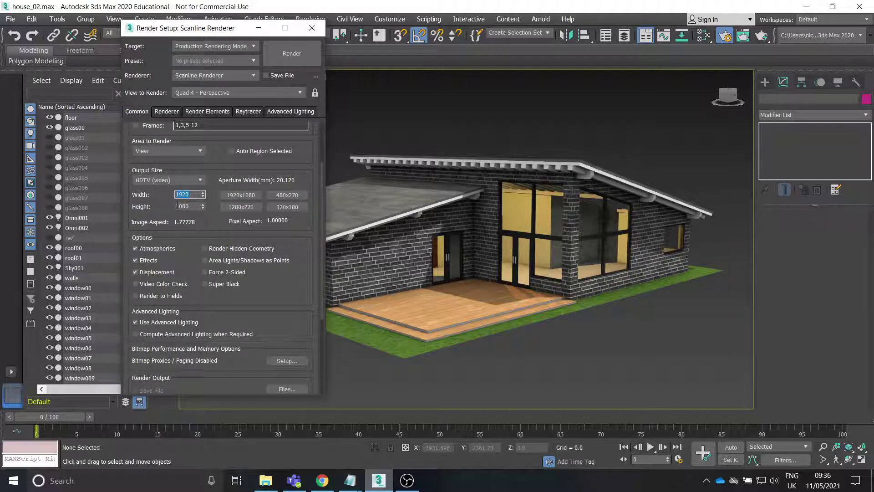
{"action": "left_click_drag", "start_coordinate": [189, 206], "coordinate": [174, 195]}
- Render the perspective view, examine the finished image, and close the rendered image and Render Setup
{"action": "left_click", "coordinate": [292, 54]}
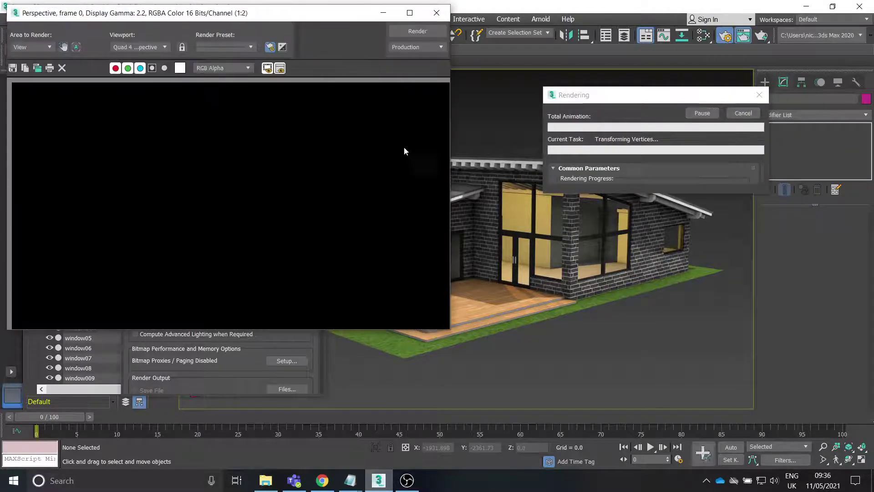
{"action": "left_click_drag", "start_coordinate": [278, 18], "coordinate": [345, 40]}
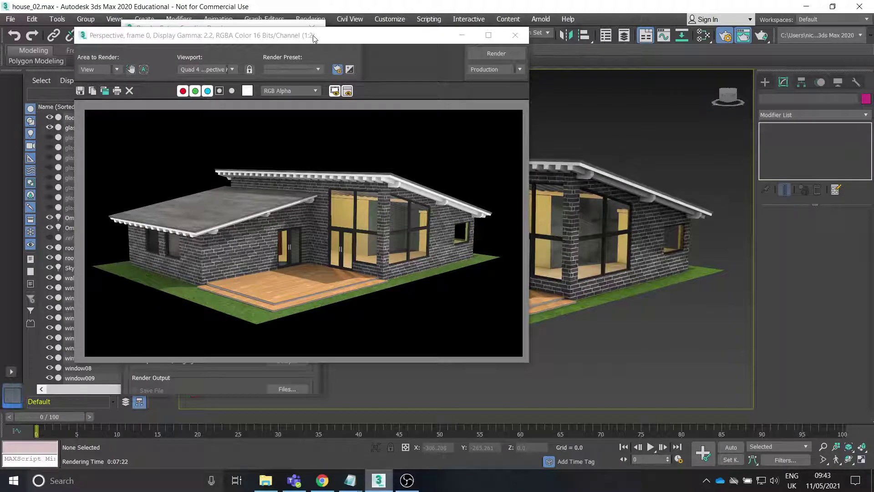
{"action": "left_click_drag", "start_coordinate": [317, 38], "coordinate": [343, 38]}
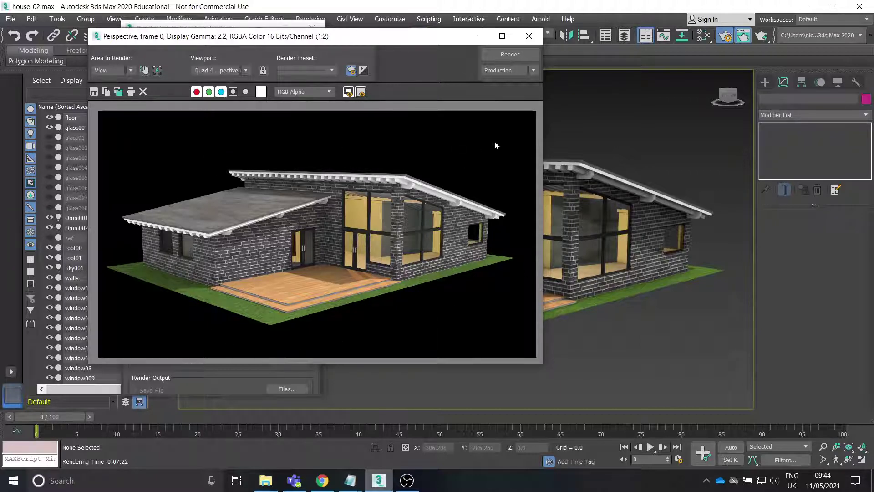
{"action": "left_click_drag", "start_coordinate": [319, 36], "coordinate": [297, 51]}
{"action": "left_click_drag", "start_coordinate": [365, 51], "coordinate": [341, 52]}
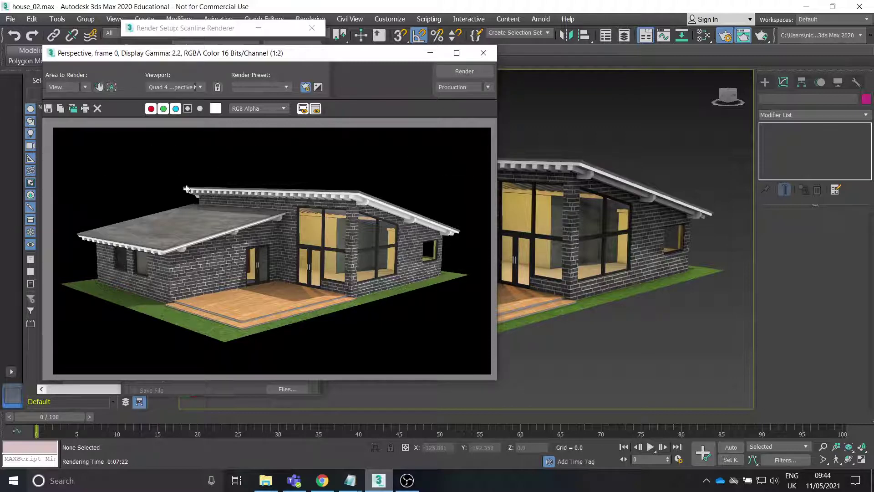
{"action": "left_click_drag", "start_coordinate": [197, 56], "coordinate": [208, 57]}
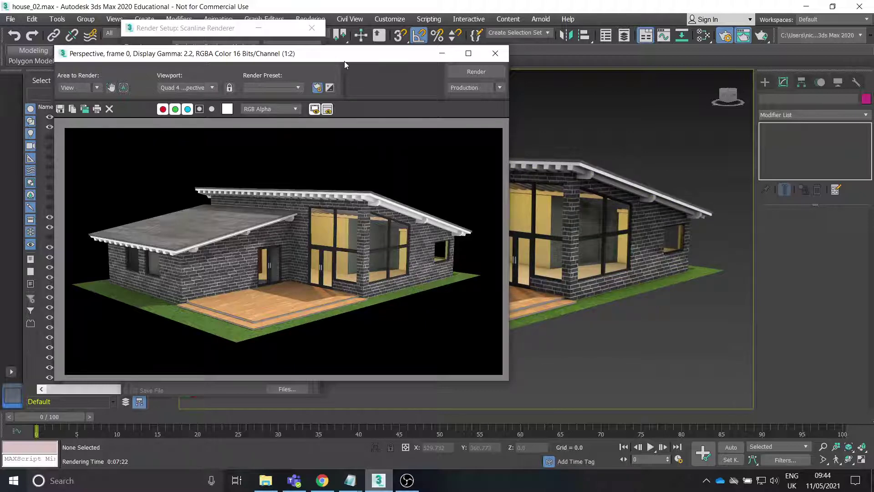
{"action": "mouse_move", "coordinate": [368, 63]}
{"action": "left_mouse_down"}
{"action": "mouse_move", "coordinate": [356, 55]}
{"action": "mouse_move", "coordinate": [374, 68]}
{"action": "mouse_move", "coordinate": [370, 53]}
{"action": "left_mouse_up"}
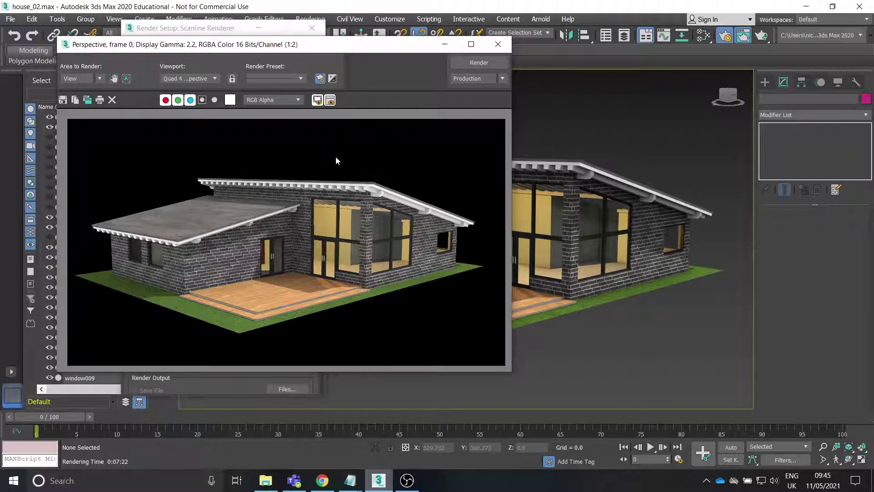
{"action": "left_click_drag", "start_coordinate": [337, 44], "coordinate": [360, 66]}
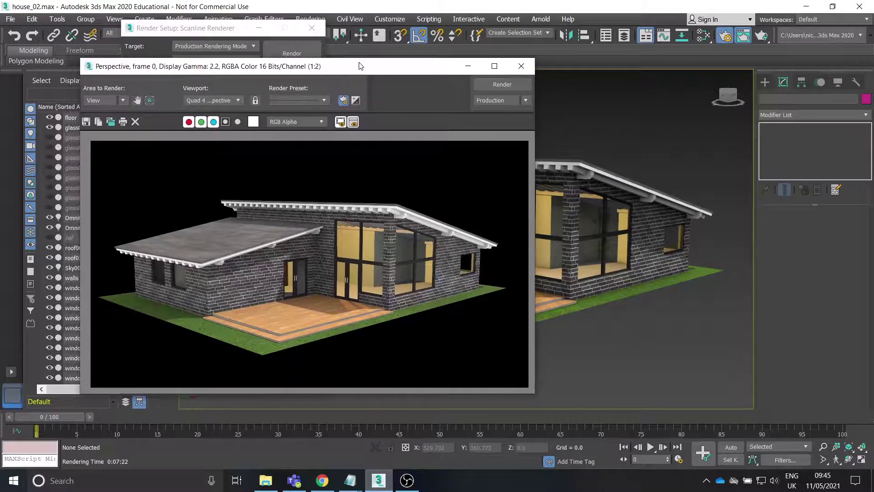
{"action": "left_click", "coordinate": [522, 67]}
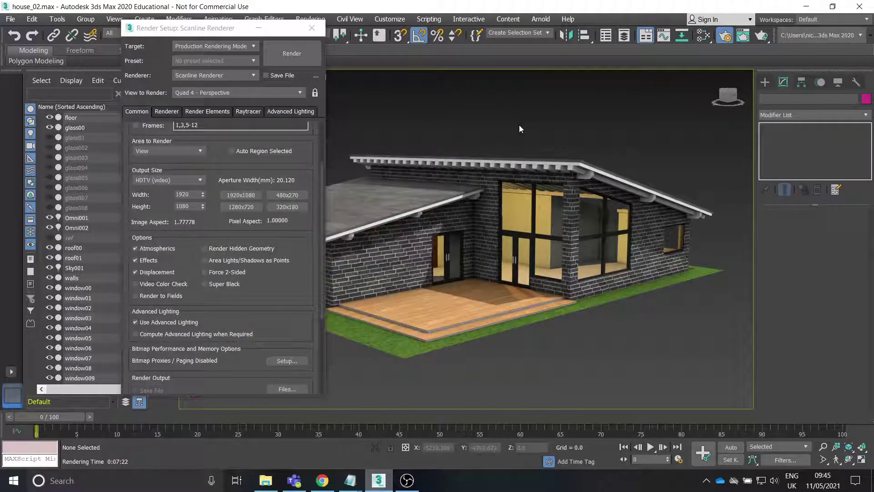
{"action": "left_click", "coordinate": [312, 34]}
- Return the perspective viewport to Standard quality and turn on its Edged Faces display
{"action": "left_click", "coordinate": [250, 76]}
{"action": "left_click", "coordinate": [279, 112]}
{"action": "left_click", "coordinate": [293, 76]}
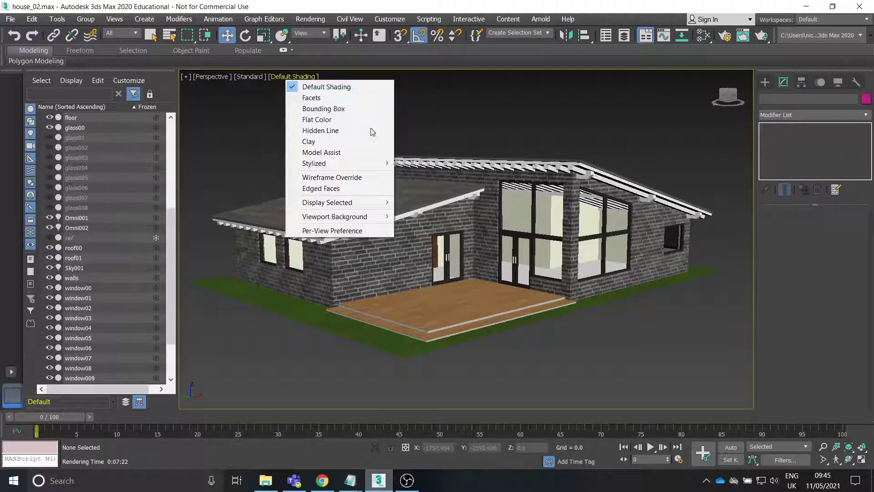
{"action": "left_click", "coordinate": [344, 188]}
{"action": "mouse_move", "coordinate": [420, 232]}
{"action": "middle_mouse_down"}
{"action": "mouse_move", "coordinate": [400, 226]}
{"action": "mouse_move", "coordinate": [497, 236]}
{"action": "mouse_move", "coordinate": [587, 216]}
{"action": "mouse_move", "coordinate": [421, 228]}
{"action": "mouse_move", "coordinate": [394, 221]}
{"action": "mouse_move", "coordinate": [429, 223]}
{"action": "middle_mouse_up"}
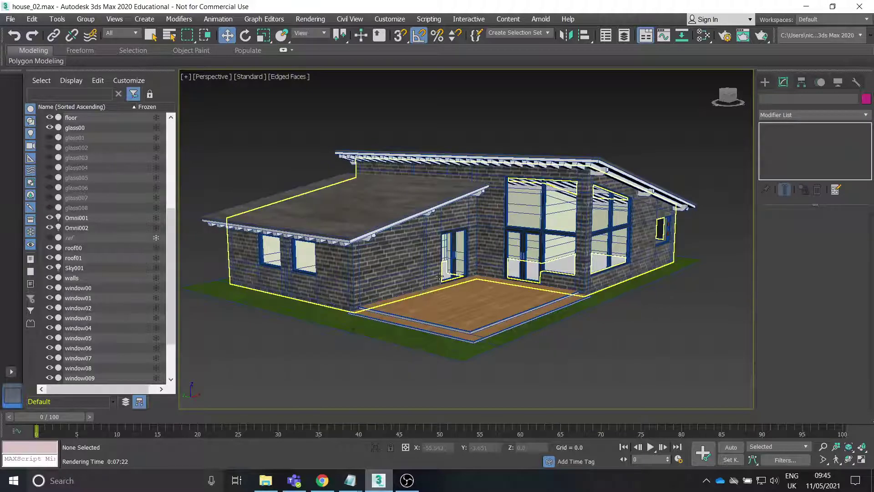
{"action": "scroll", "coordinate": [455, 269], "scroll_direction": "up", "scroll_amount": 5}
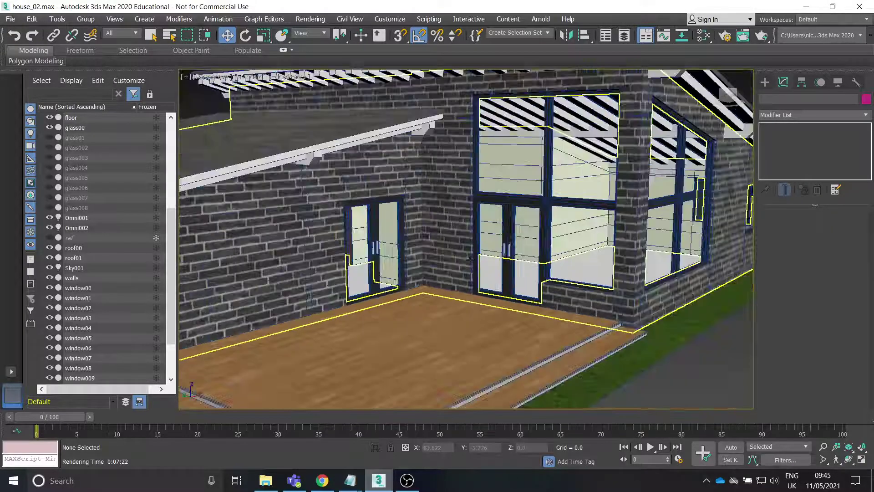
{"action": "scroll", "coordinate": [470, 260], "scroll_direction": "down", "scroll_amount": 6}
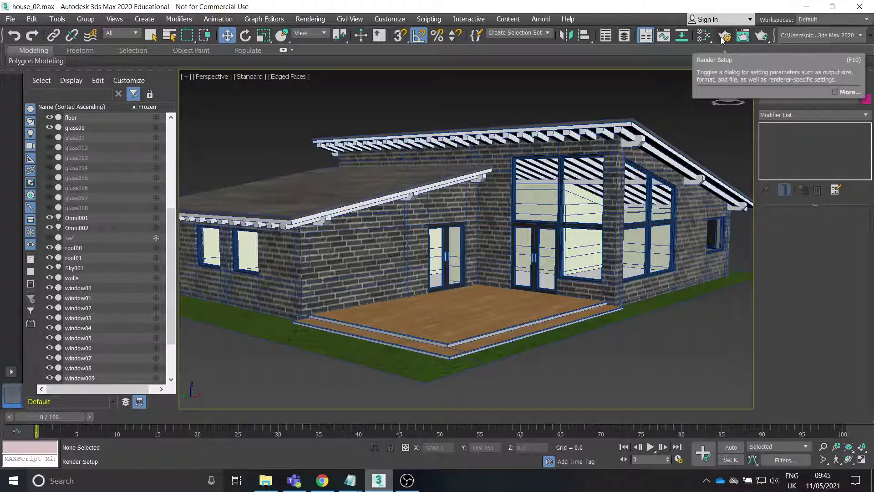
- Look briefly at the Slate Material Editor, review the available renderers in Render Setup without changing the Scanline Renderer, and close both windows
{"action": "left_click", "coordinate": [703, 36]}
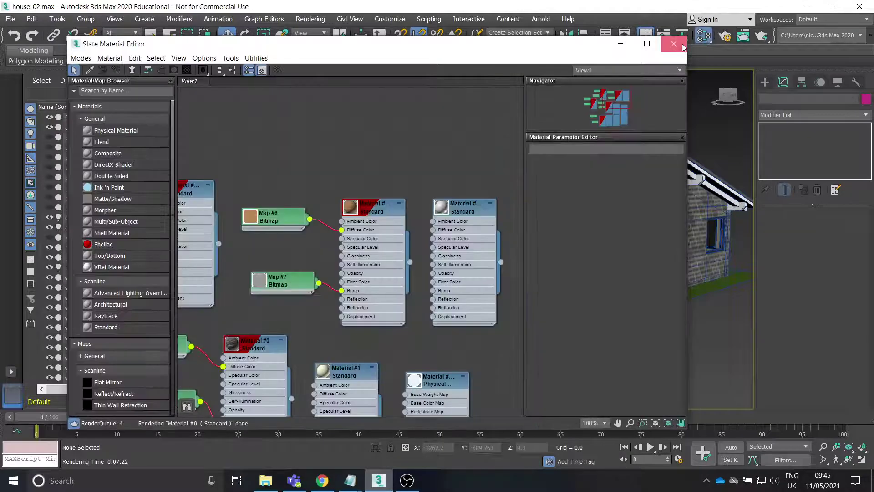
{"action": "left_click", "coordinate": [683, 47]}
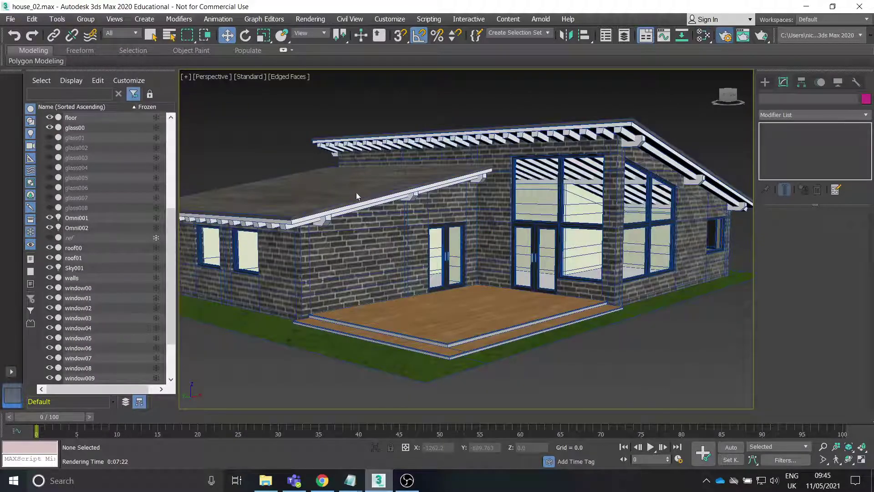
{"action": "key", "text": "F10"}
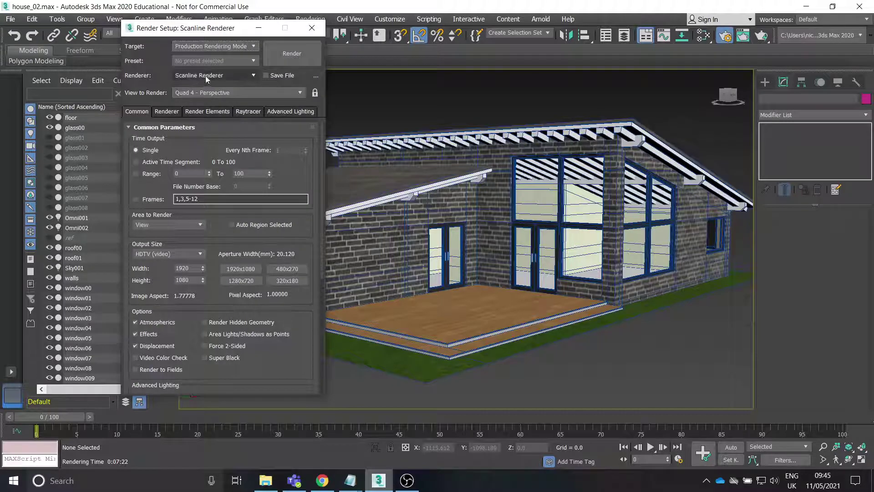
{"action": "left_click", "coordinate": [198, 75]}
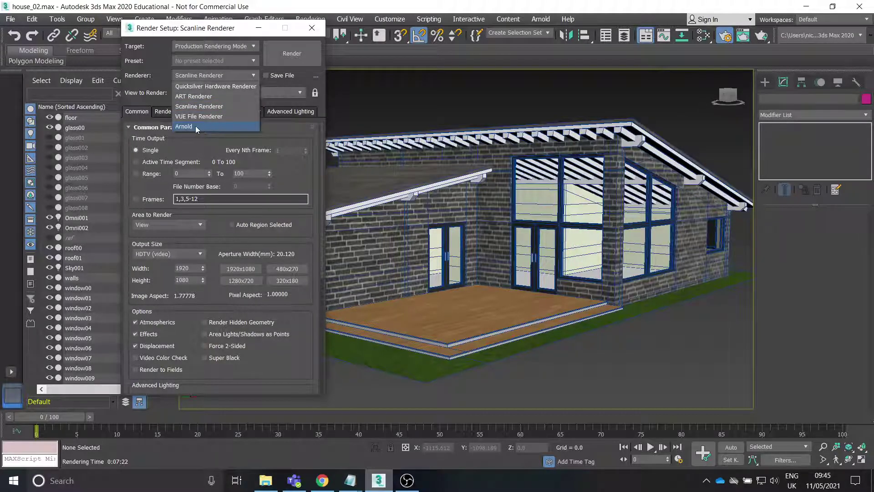
{"action": "left_click", "coordinate": [247, 77]}
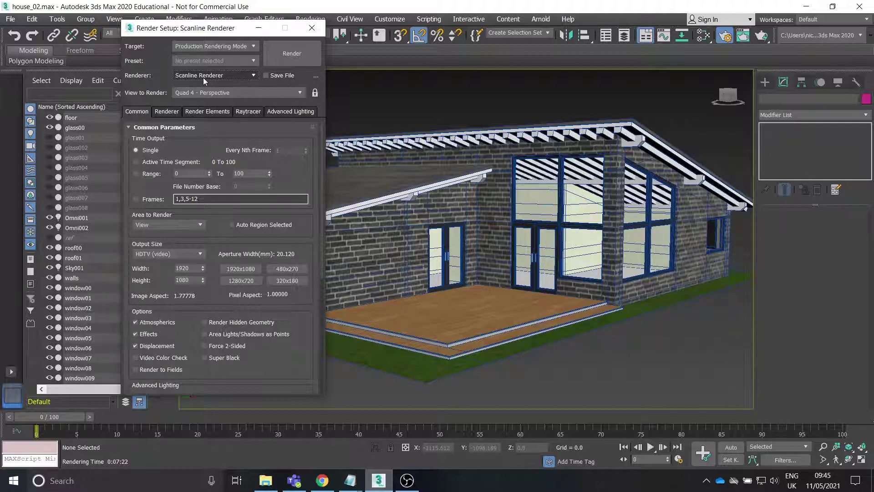
{"action": "left_click", "coordinate": [312, 28]}
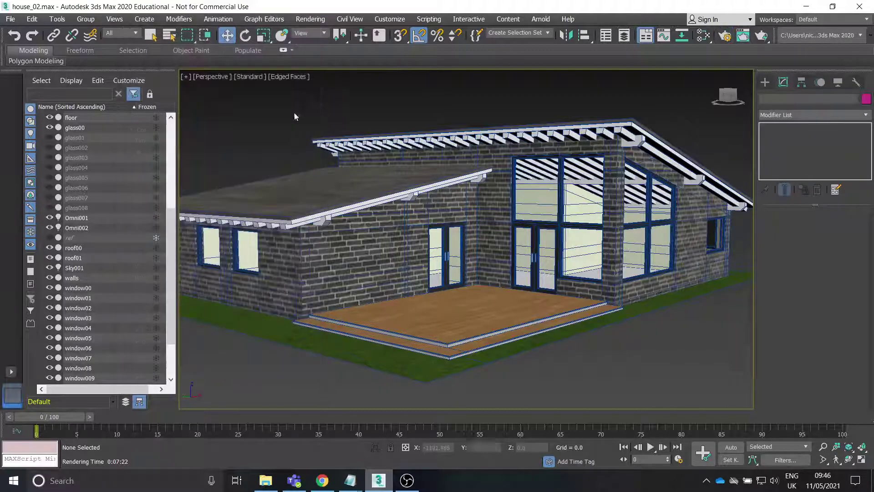
{"action": "middle_click_drag", "start_coordinate": [439, 172], "coordinate": [432, 166]}
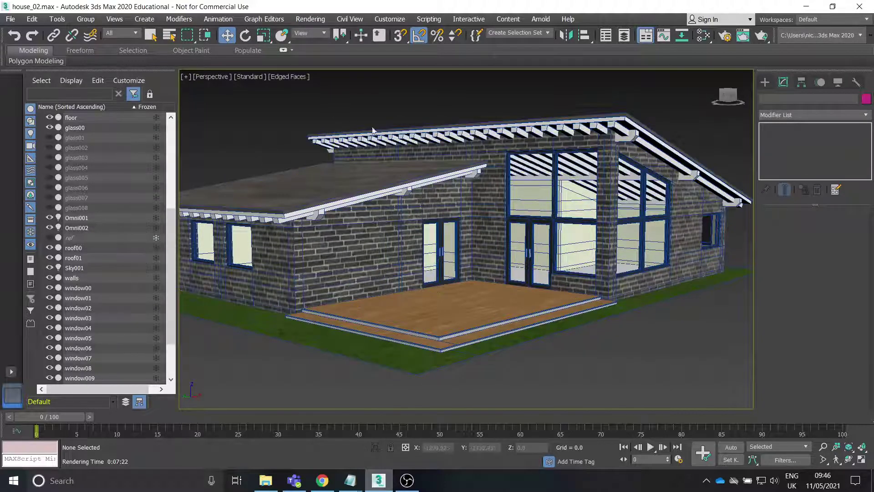
{"action": "middle_click_drag", "start_coordinate": [388, 133], "coordinate": [369, 131]}
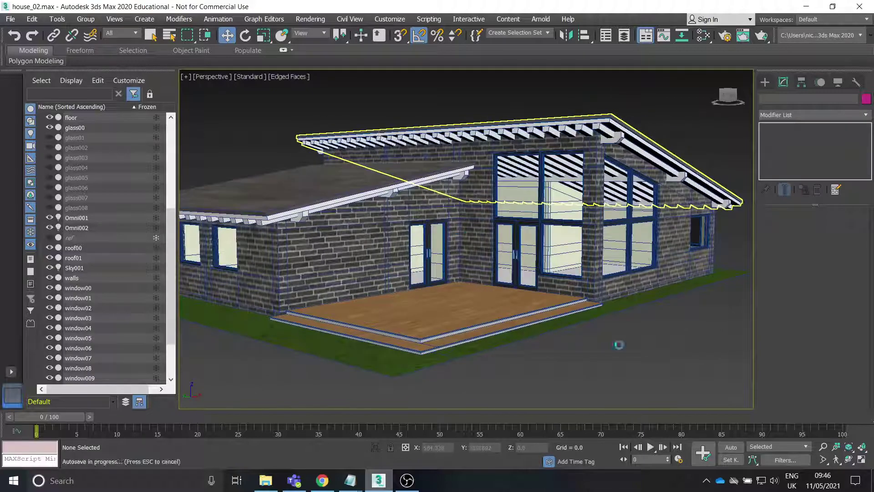
{"action": "middle_click_drag", "start_coordinate": [612, 333], "coordinate": [624, 344]}
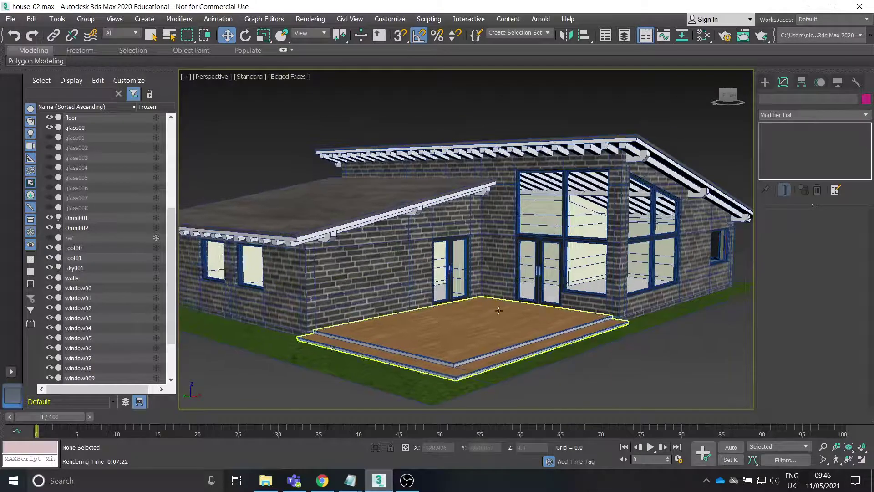